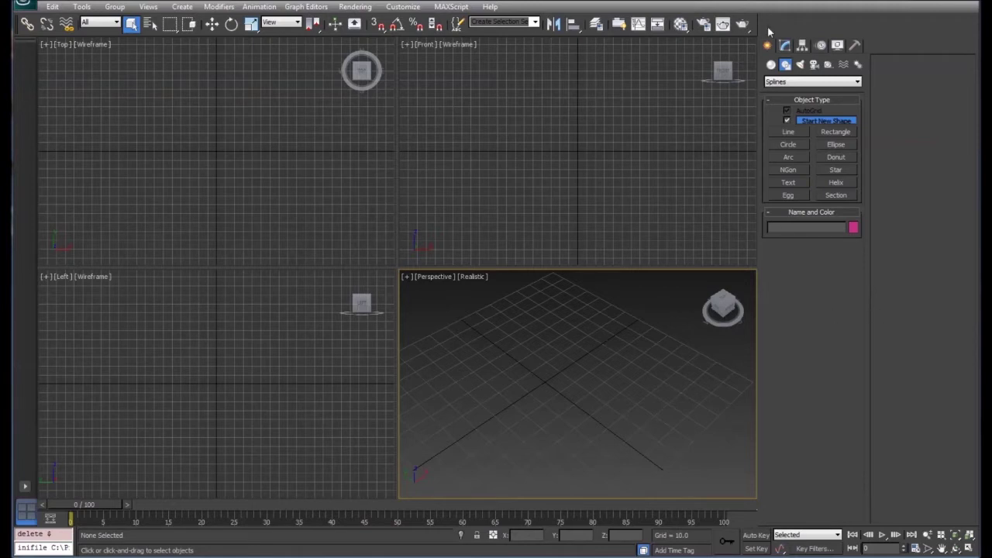
- Return to the Splines shape category and arm the Circle tool
click(772, 65)
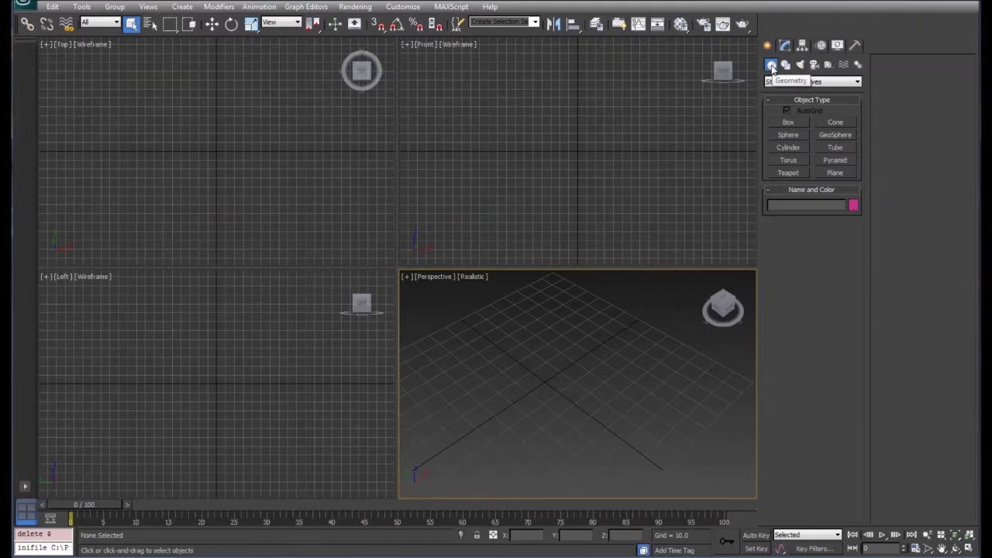
click(788, 67)
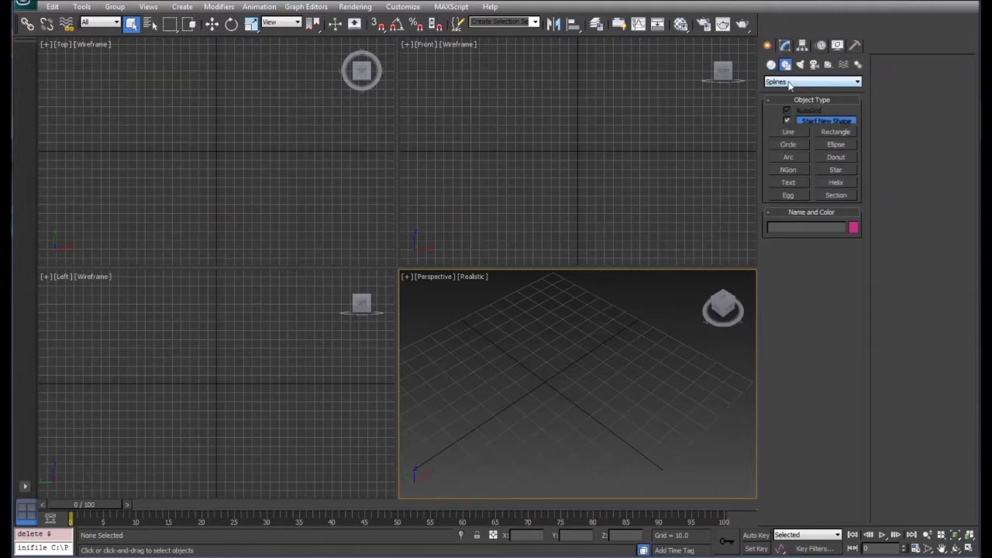
click(795, 84)
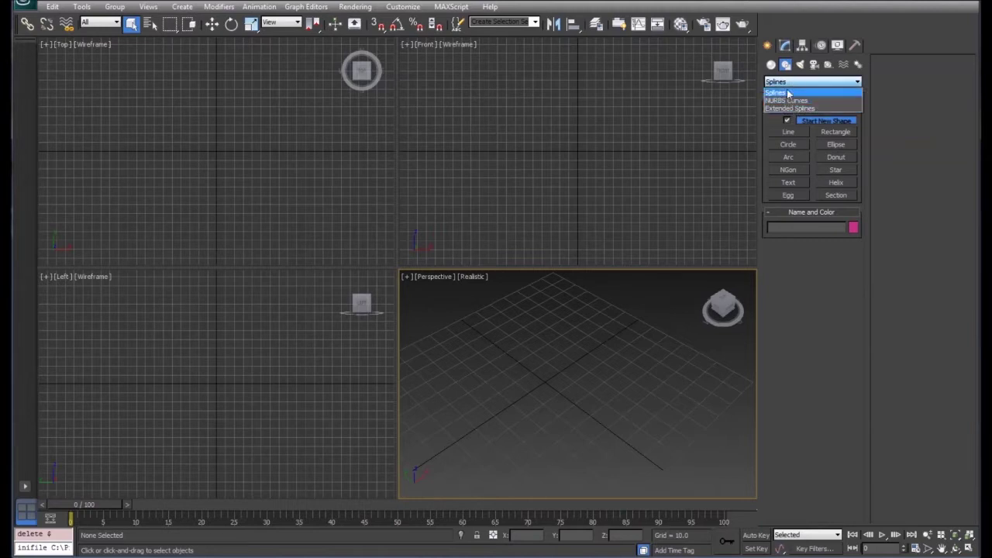
click(788, 94)
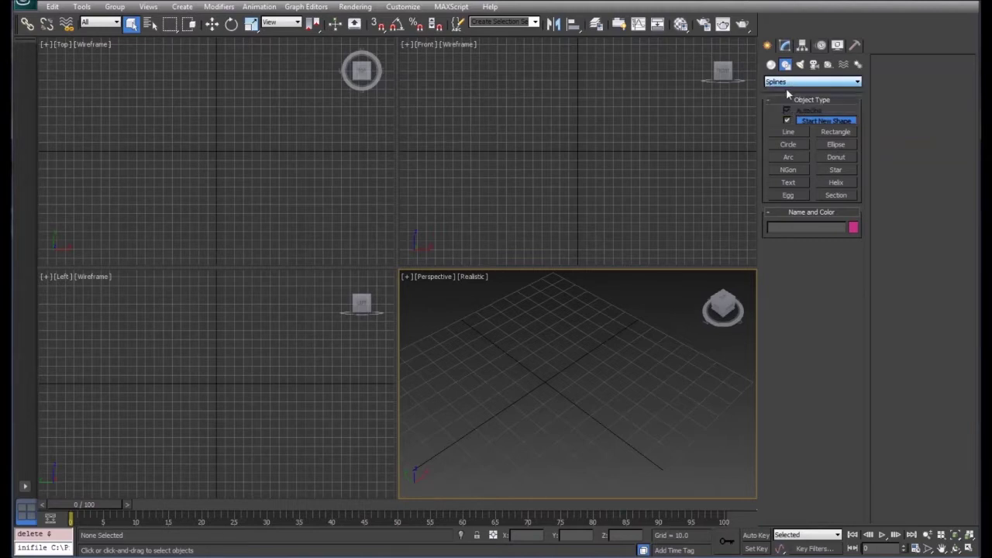
click(789, 144)
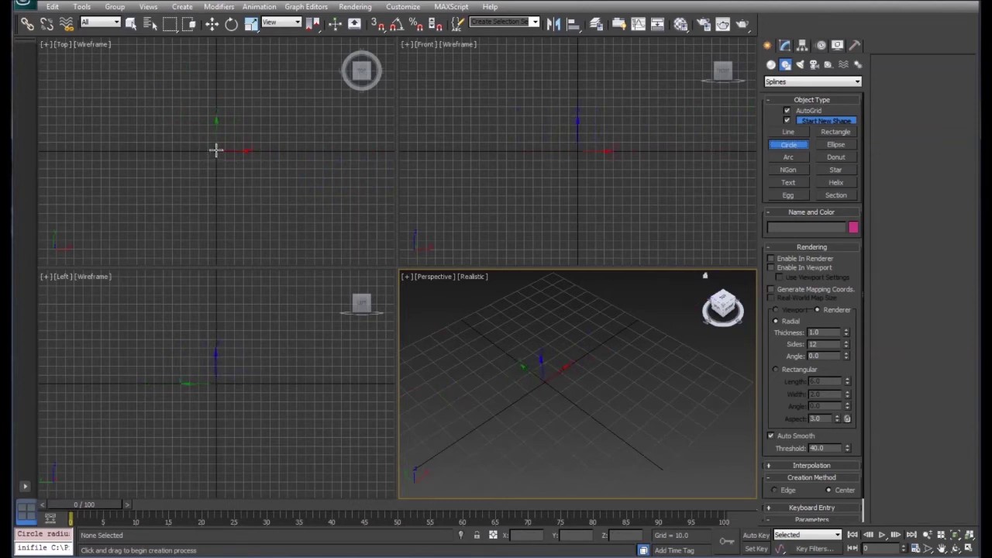
- Draw a circle centred on the grid origin, set creation to Edge, and discard a trial edge circle
drag(215, 151, 242, 177)
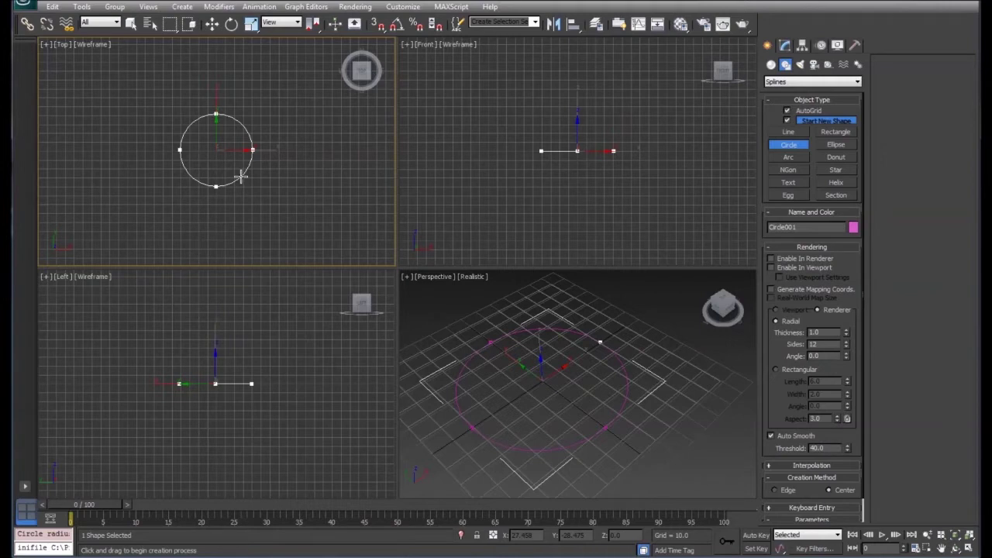
drag(242, 176, 241, 174)
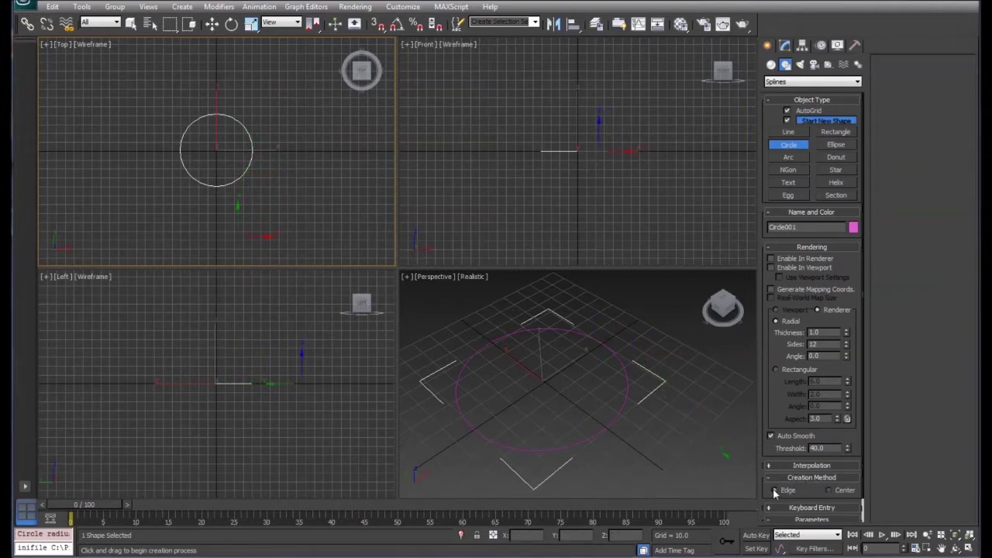
click(774, 489)
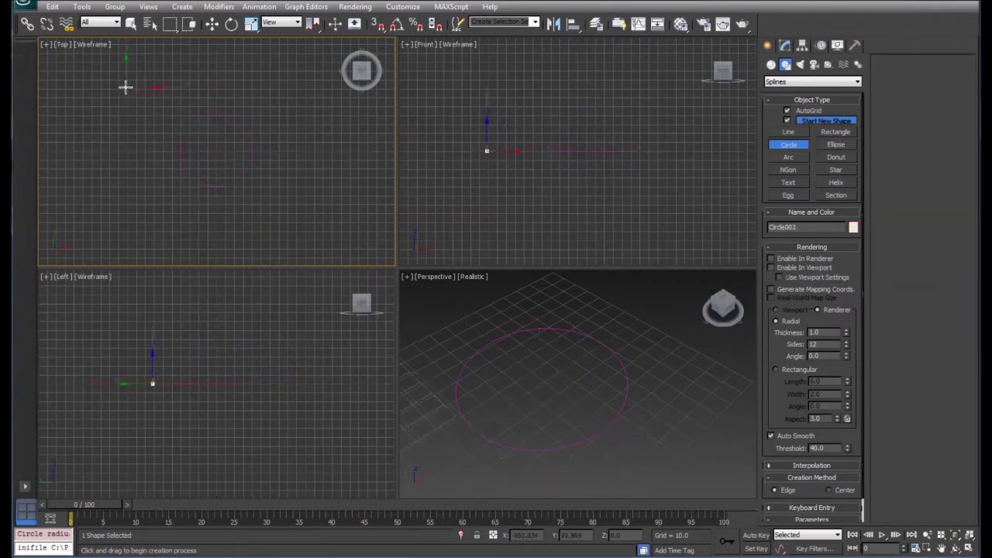
drag(125, 87, 162, 122)
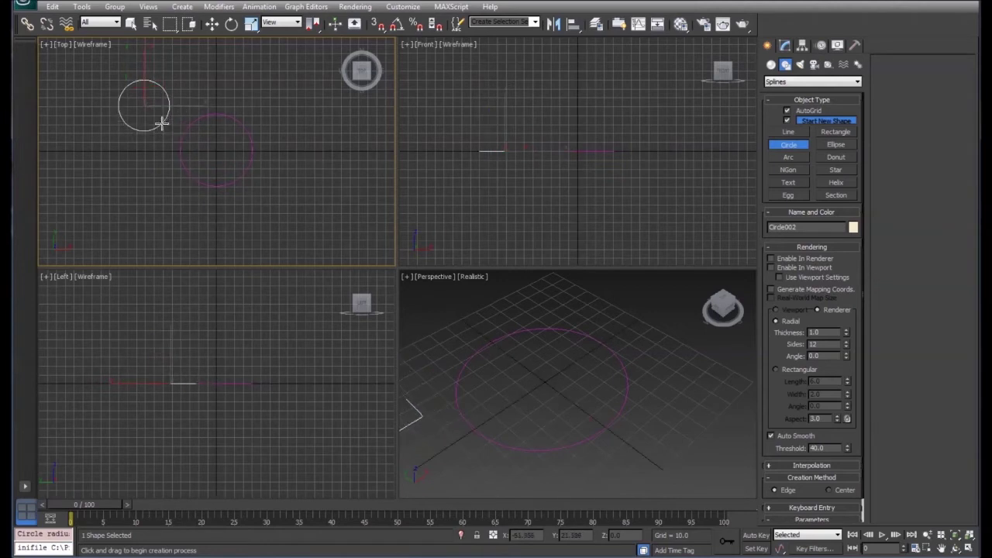
key(ctrl+z)
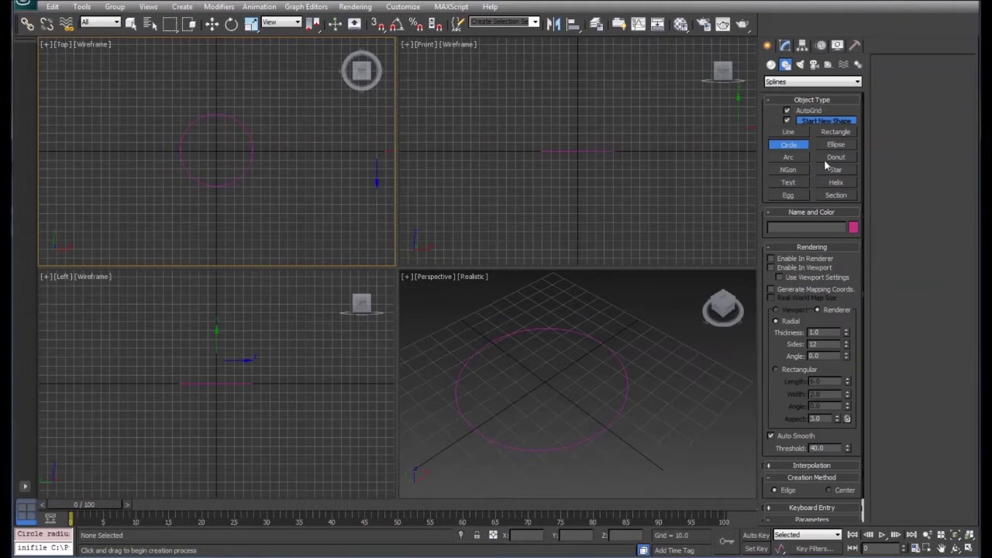
click(830, 134)
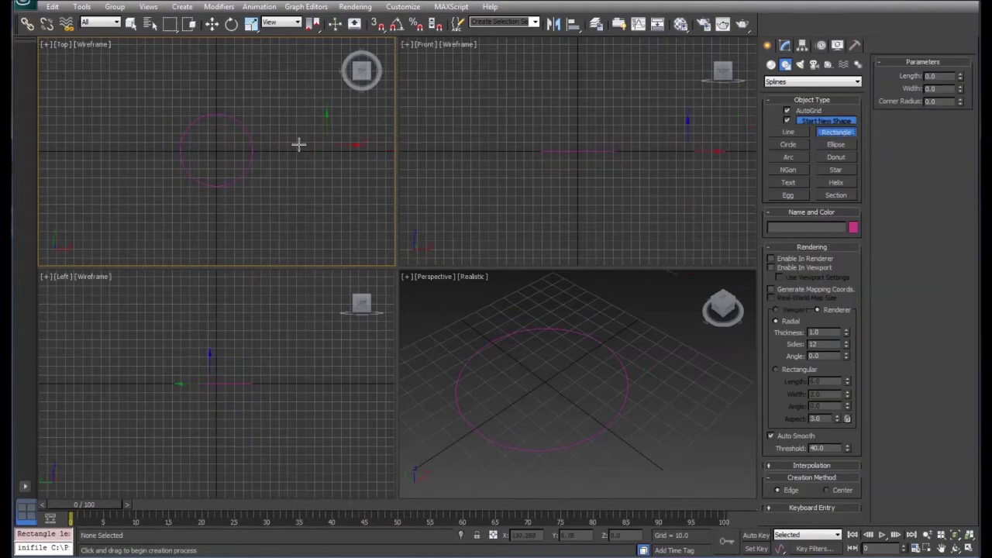
- Draw a trial centre-out rectangle over the circle, then undo it
click(826, 490)
drag(216, 151, 267, 205)
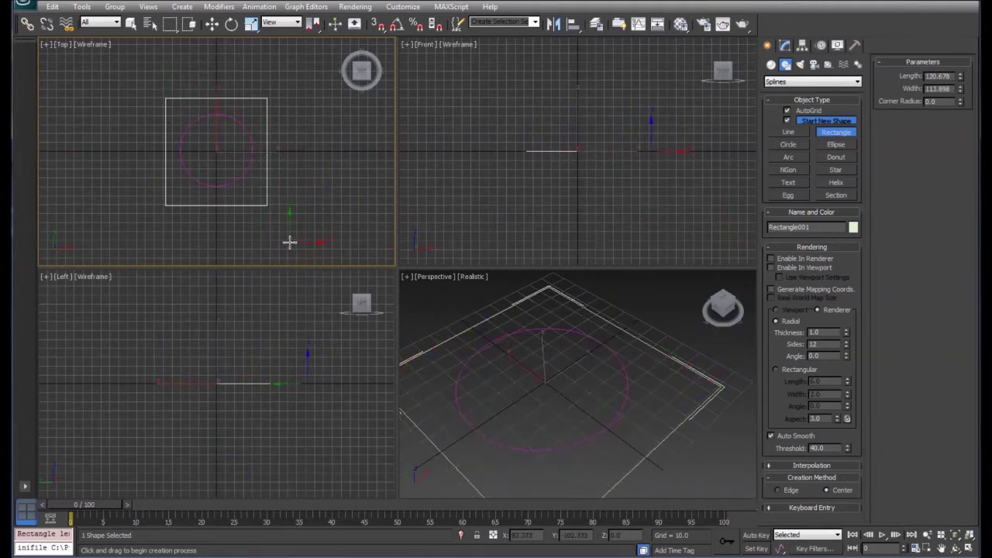
key(ctrl+z)
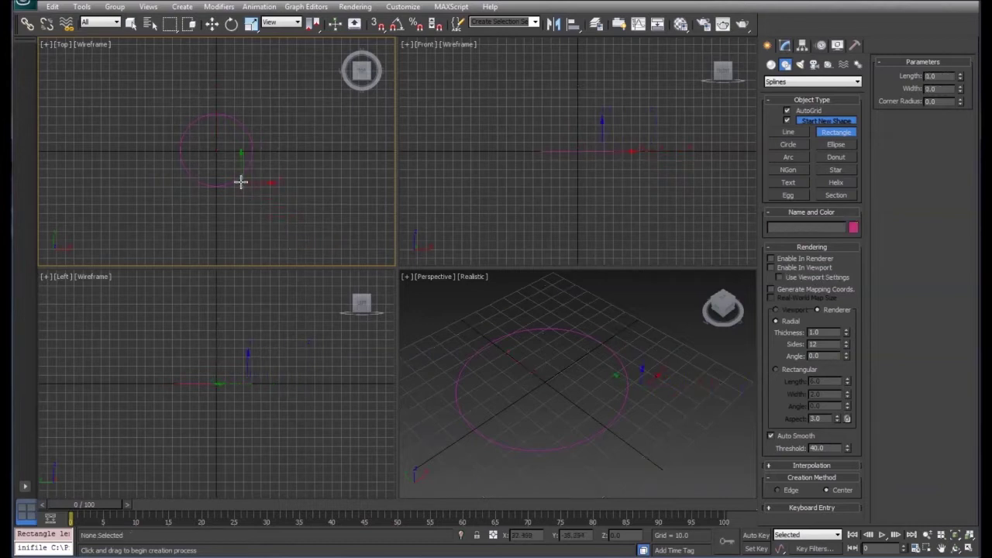
- Select the circle and delete it
key(q)
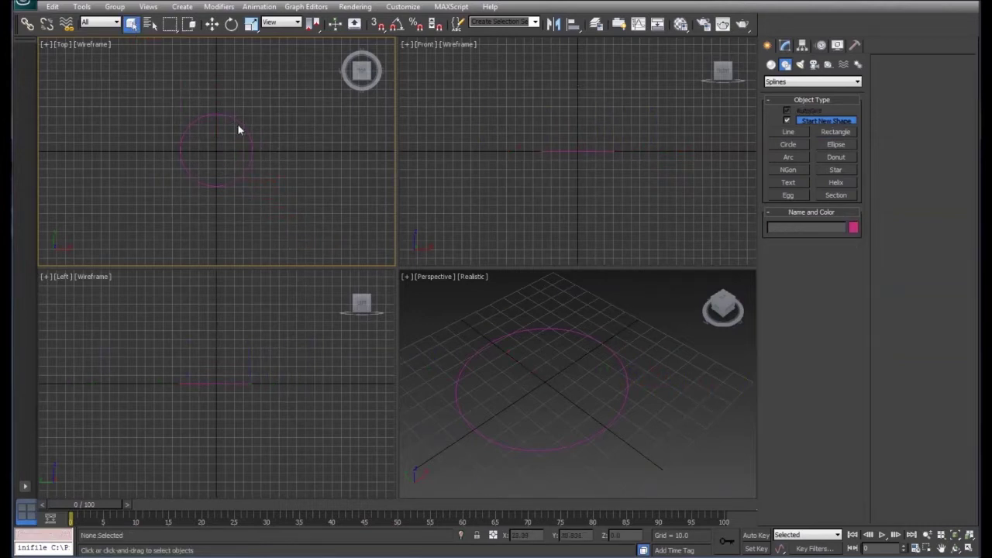
click(238, 125)
key(Delete)
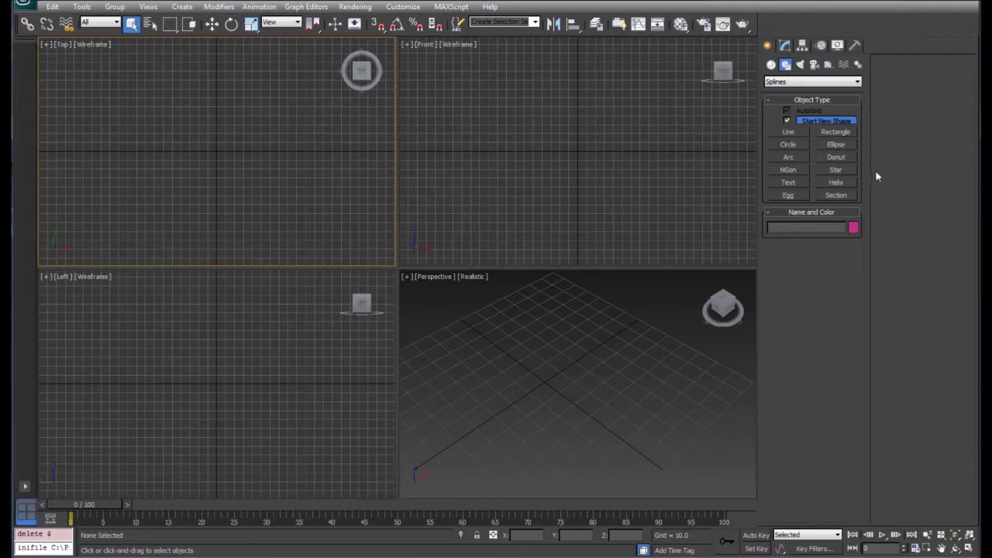
- Draw a quick circle in the Top view, then delete it
click(788, 145)
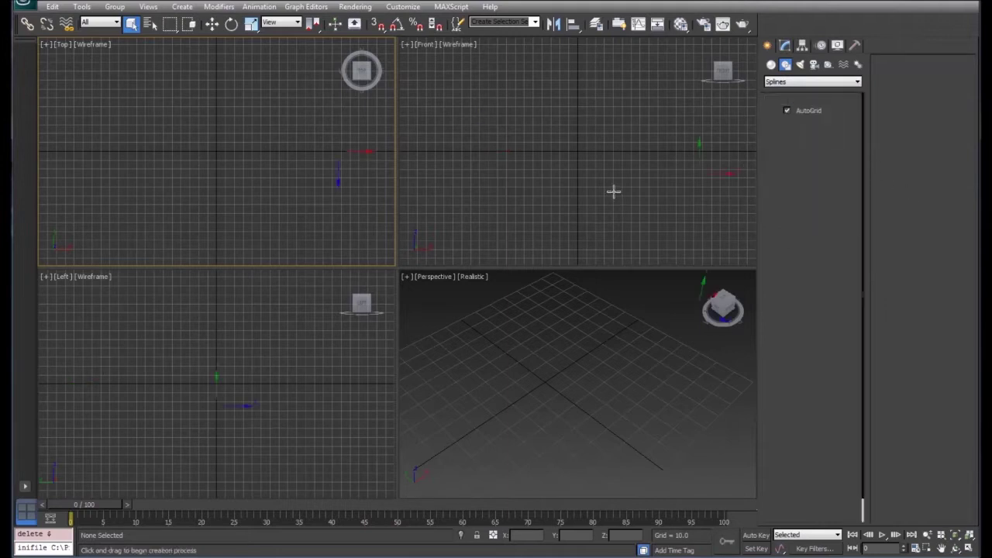
drag(214, 150, 250, 166)
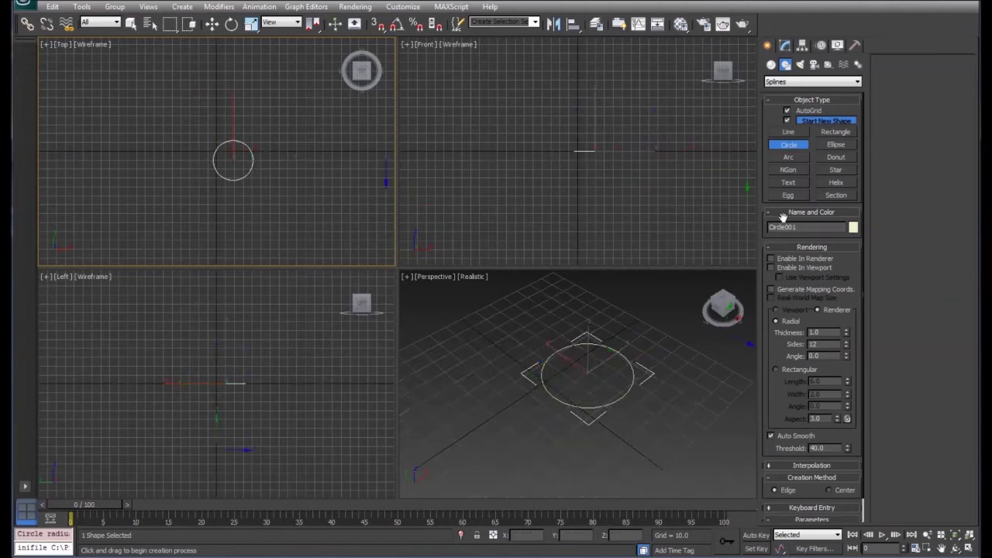
click(840, 134)
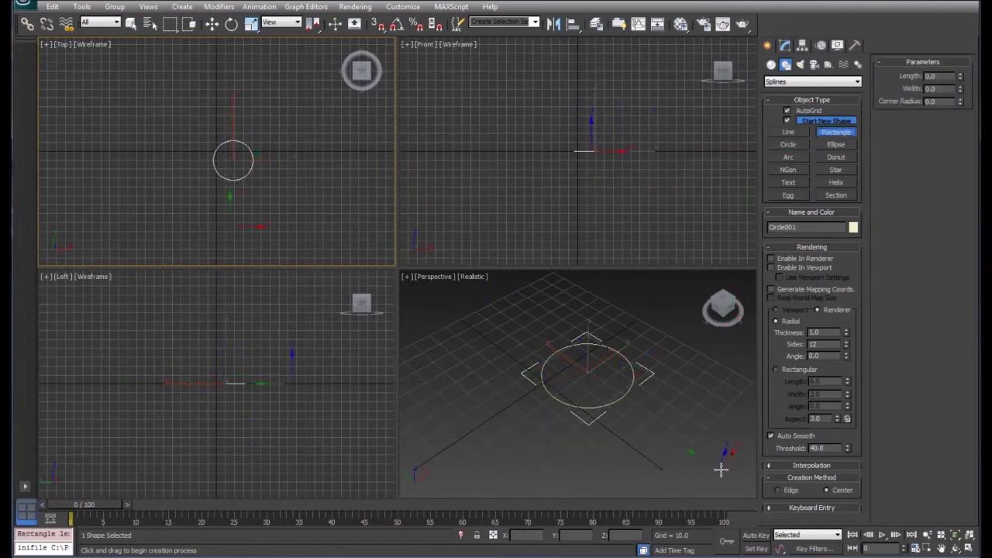
key(q)
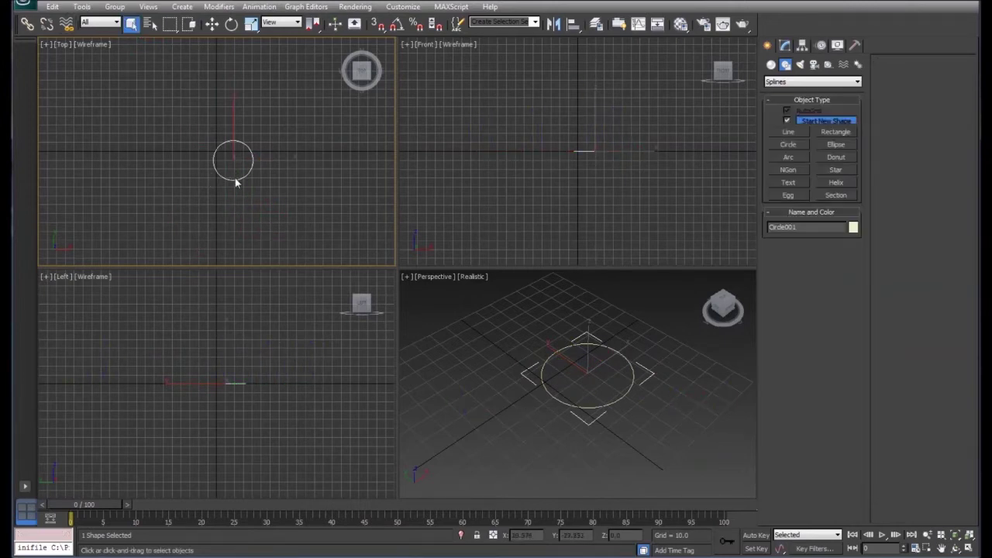
key(Delete)
- Redraw a circle outward from its centre at the grid origin
click(787, 145)
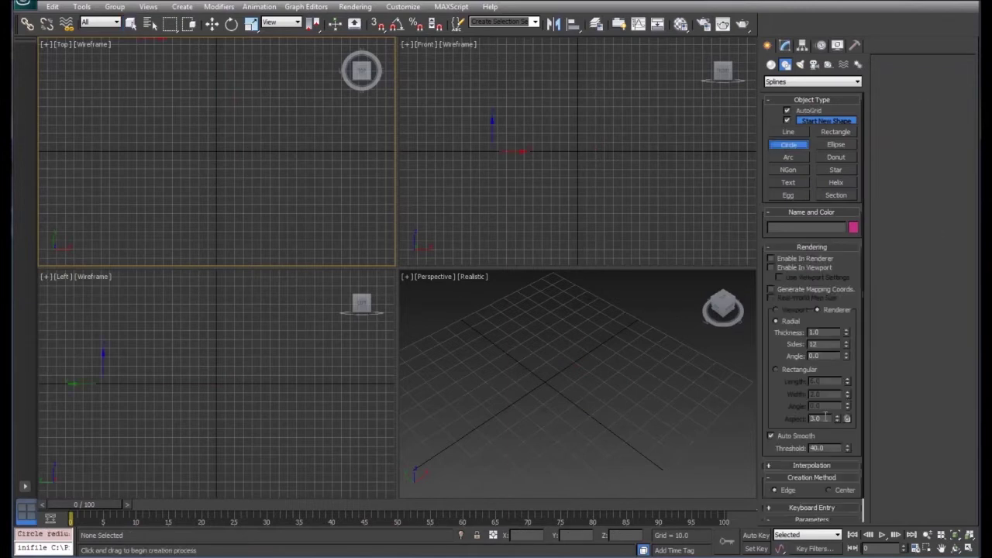
click(827, 490)
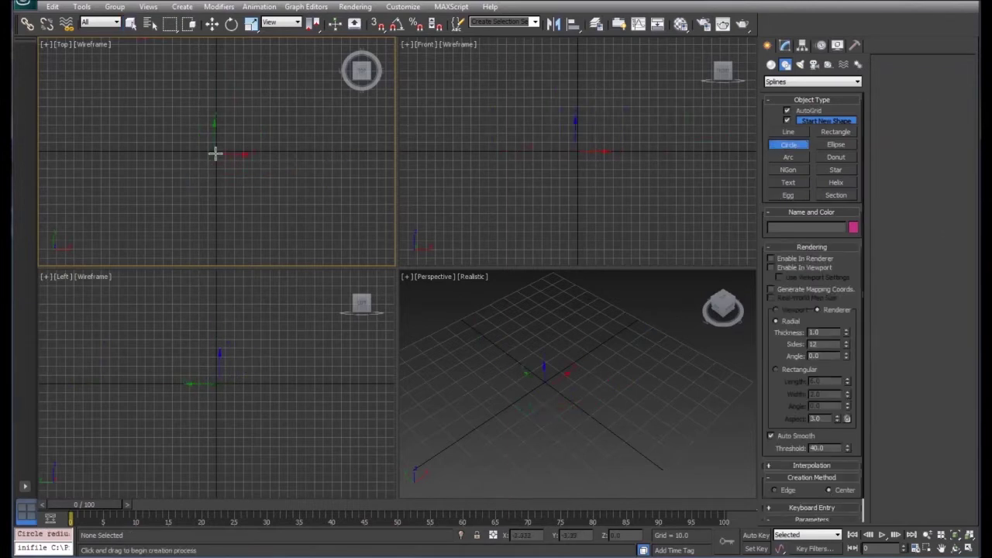
drag(215, 151, 229, 169)
click(835, 132)
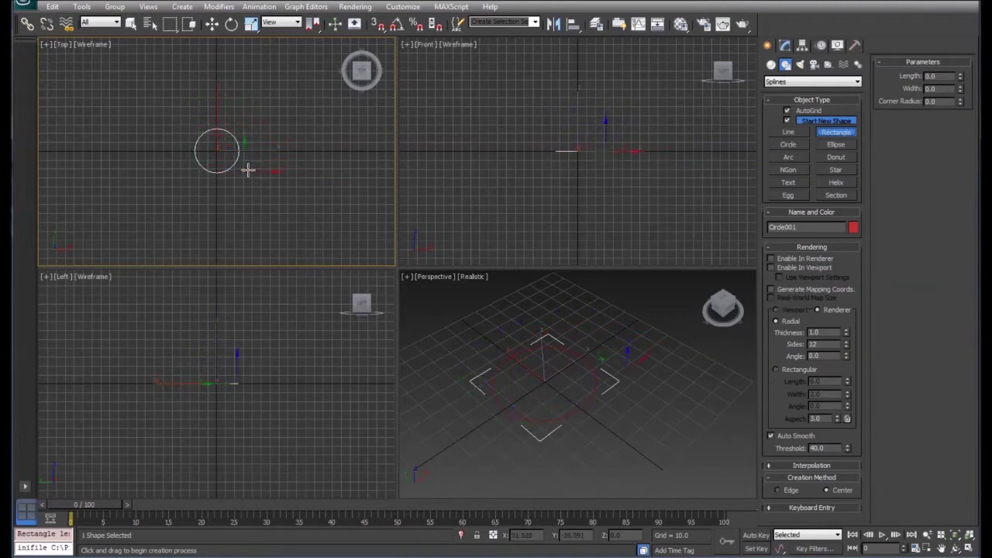
- With Start New Shape off, draw a rectangle centred on the circle so both form one spline
click(788, 122)
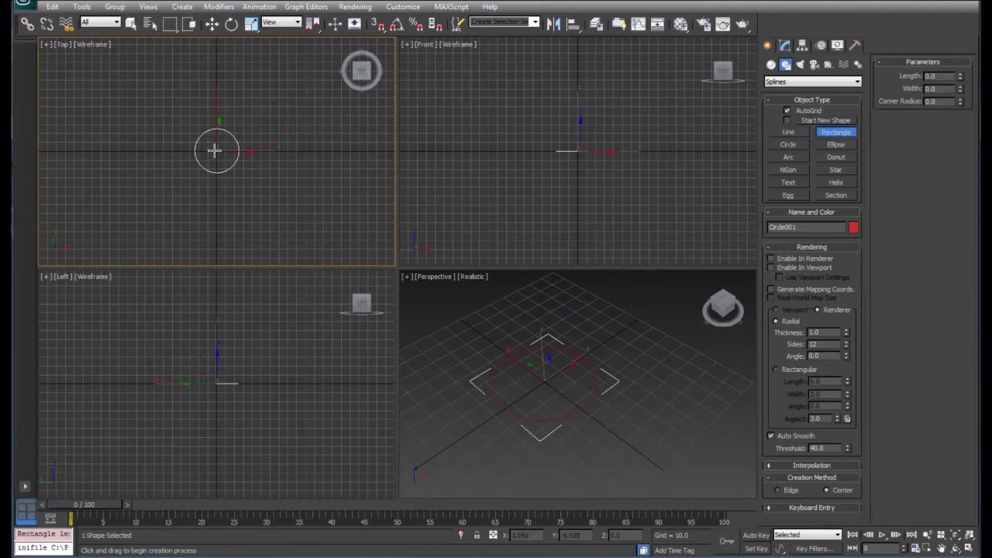
drag(216, 151, 253, 192)
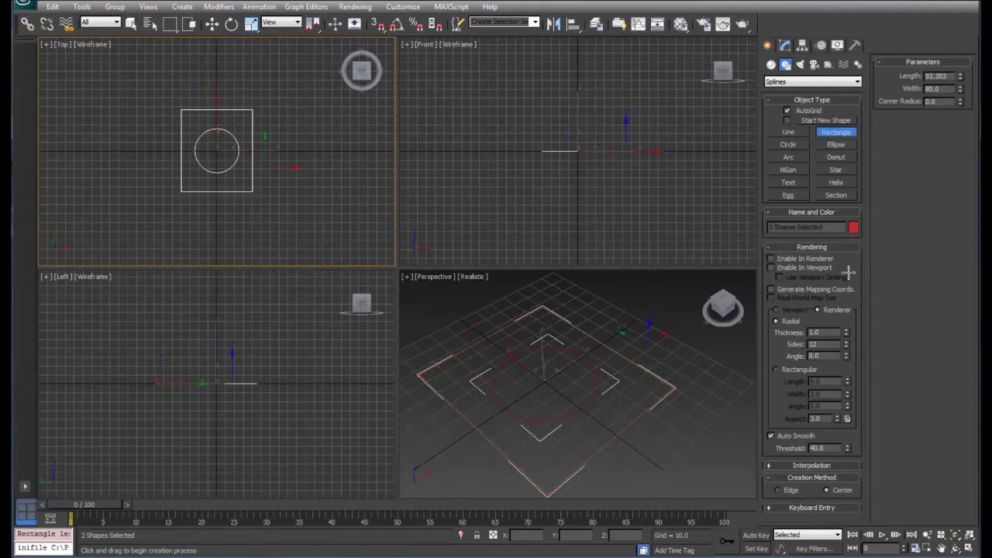
click(785, 46)
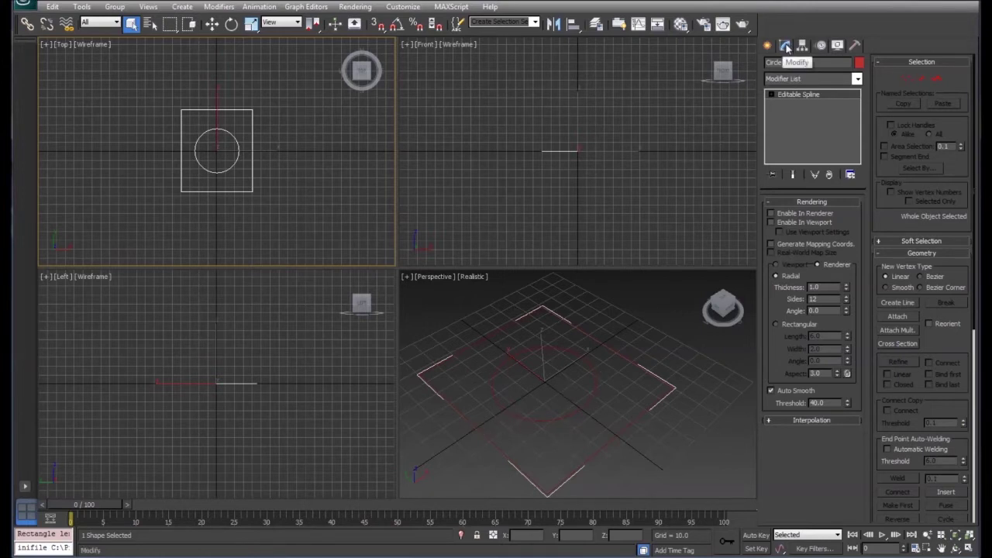
- Add an Extrude modifier to Circle001 and set its amount to 55.5
click(844, 78)
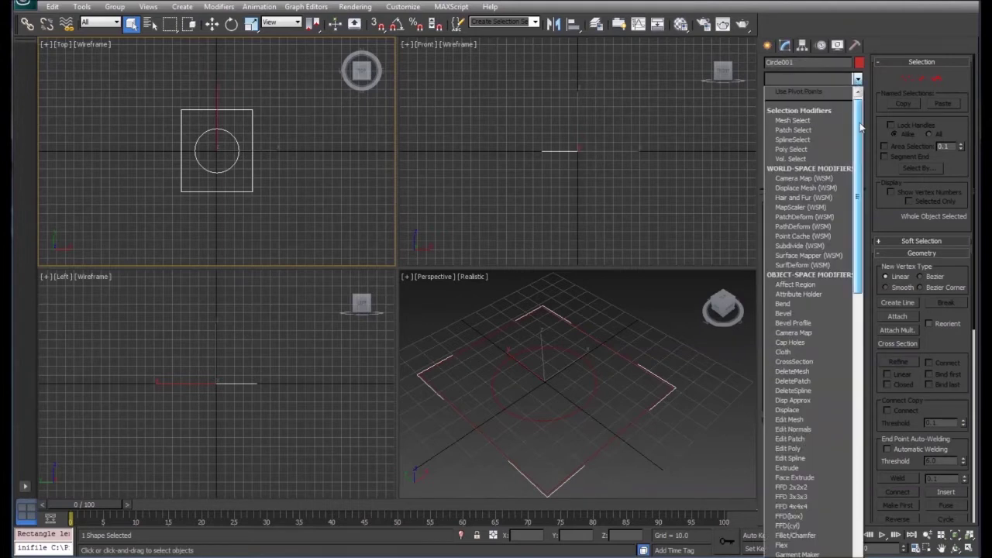
scroll(864, 162, down, 3)
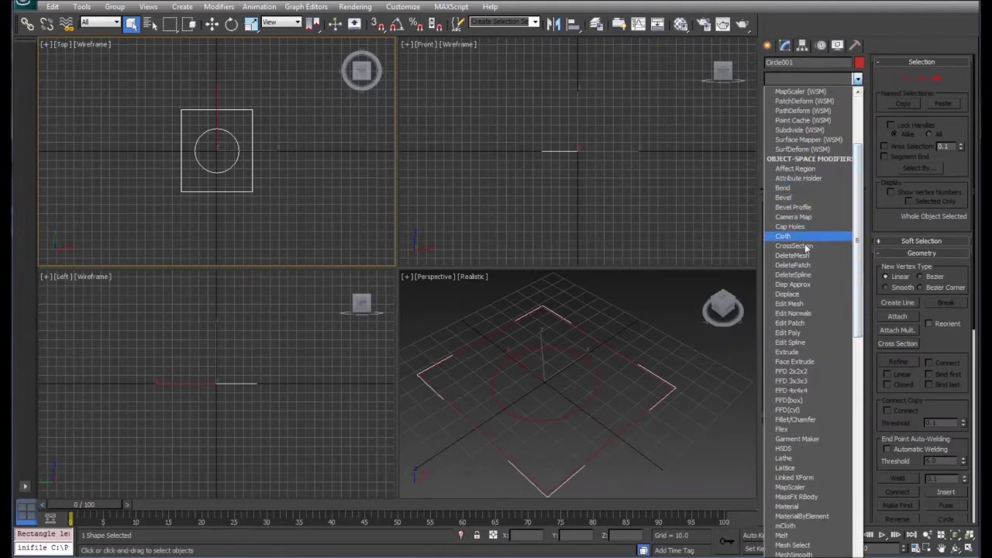
click(796, 352)
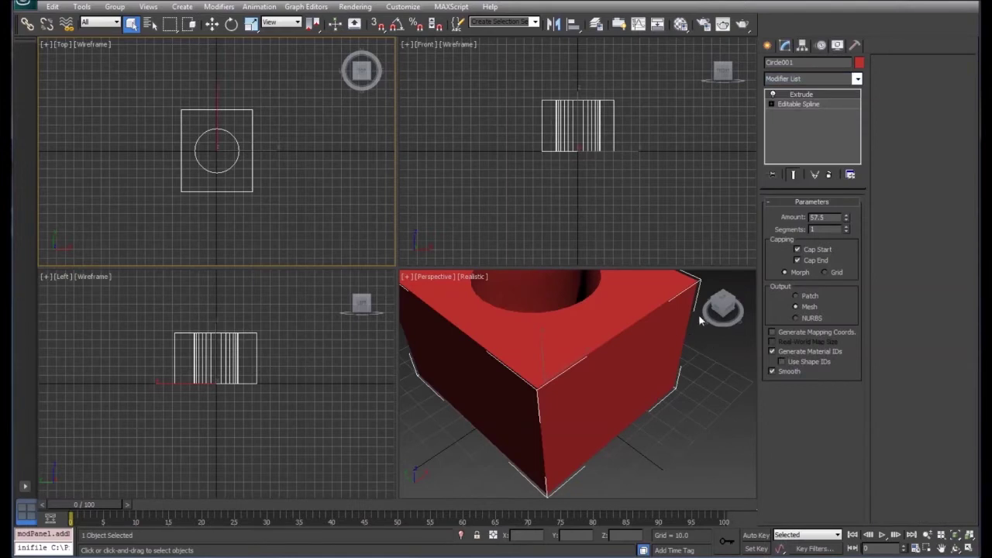
drag(846, 222, 848, 263)
drag(828, 217, 772, 217)
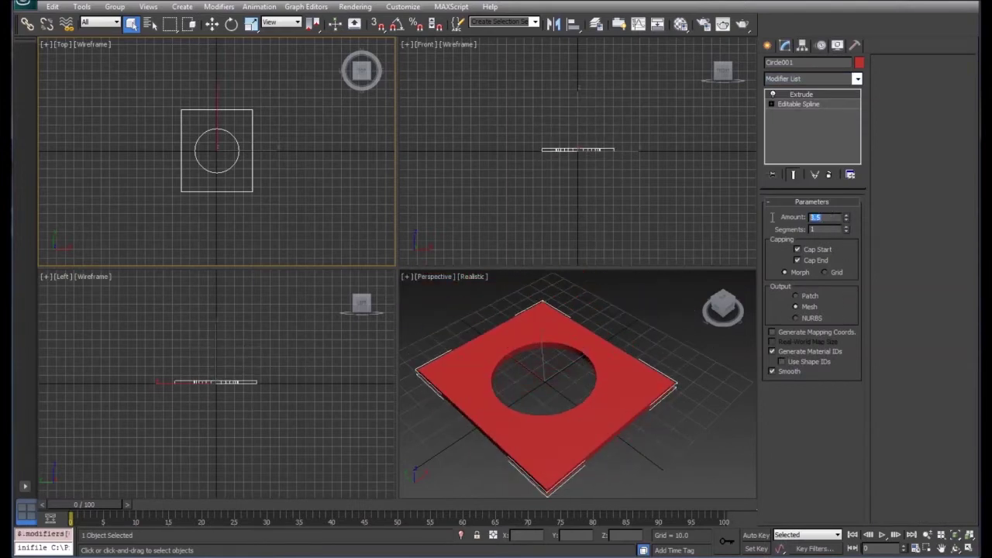
click(679, 340)
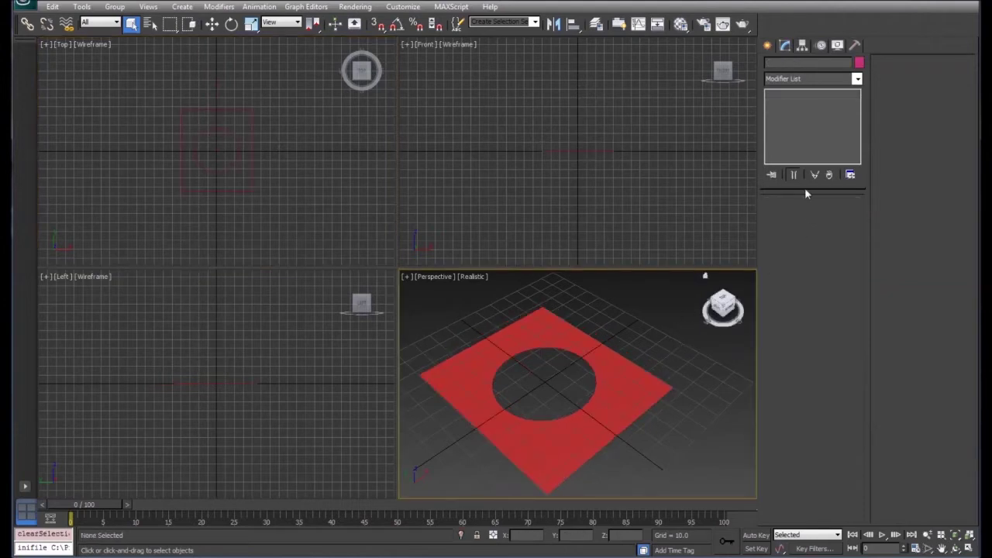
key(ctrl+z)
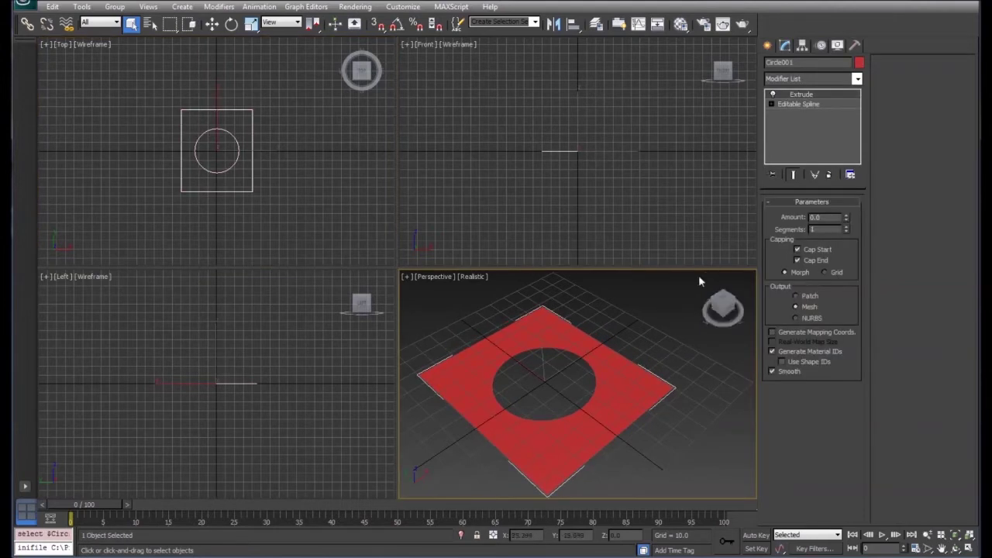
drag(845, 218, 845, 180)
- Orbit the Perspective view around the extruded block, then delete it
alt+middle_drag(610, 299, 593, 380)
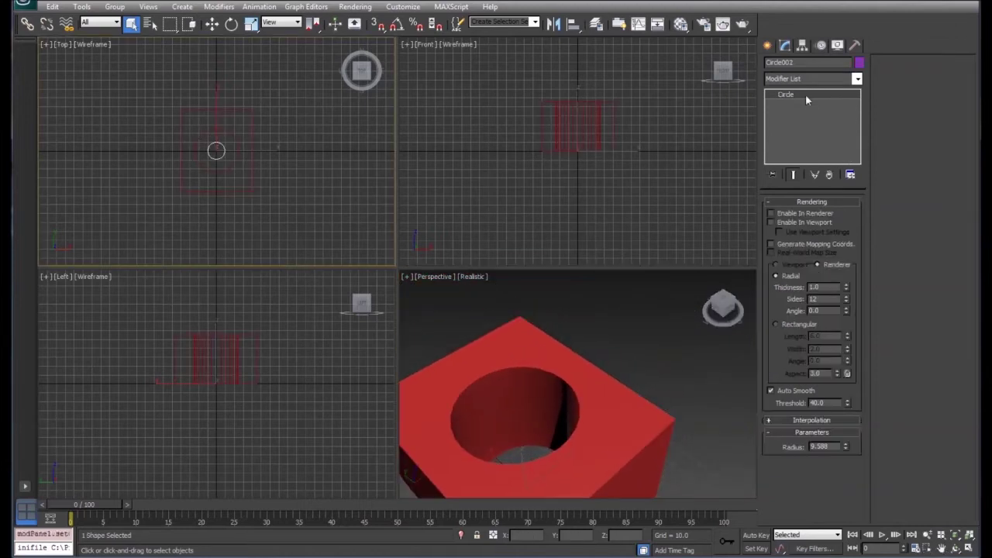
key(ctrl+z)
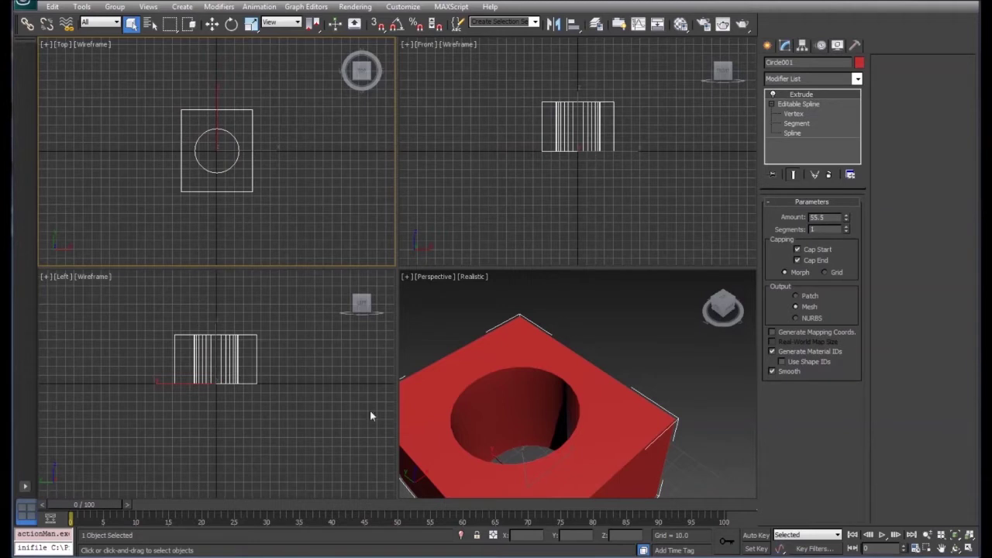
click(593, 396)
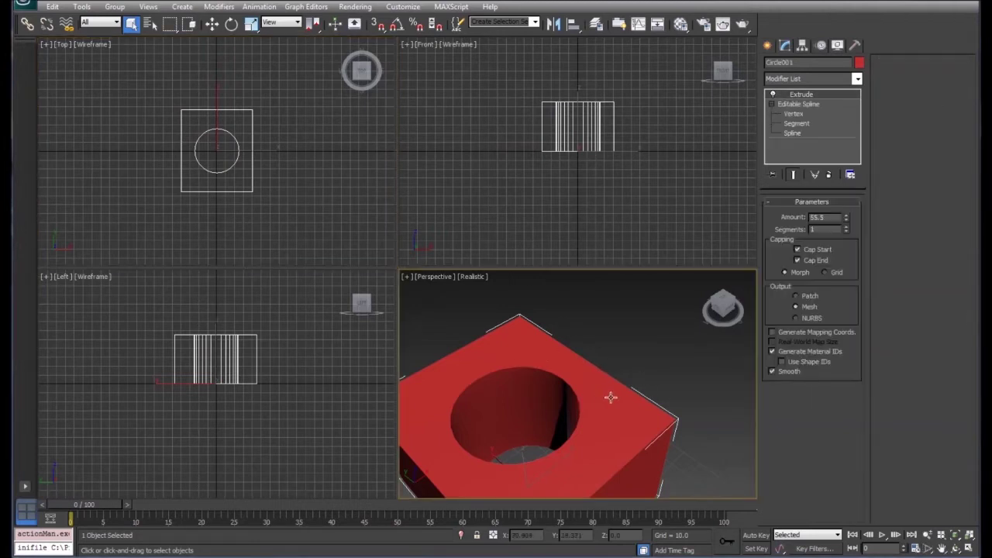
key(Delete)
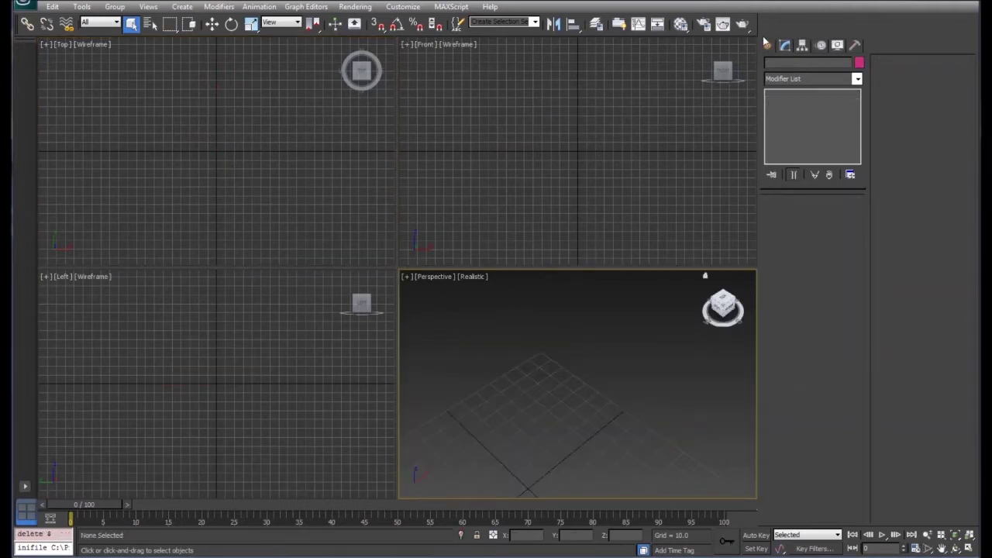
- Draw two concentric circles at the scene centre as one shape, with Start New Shape off
click(767, 45)
click(788, 144)
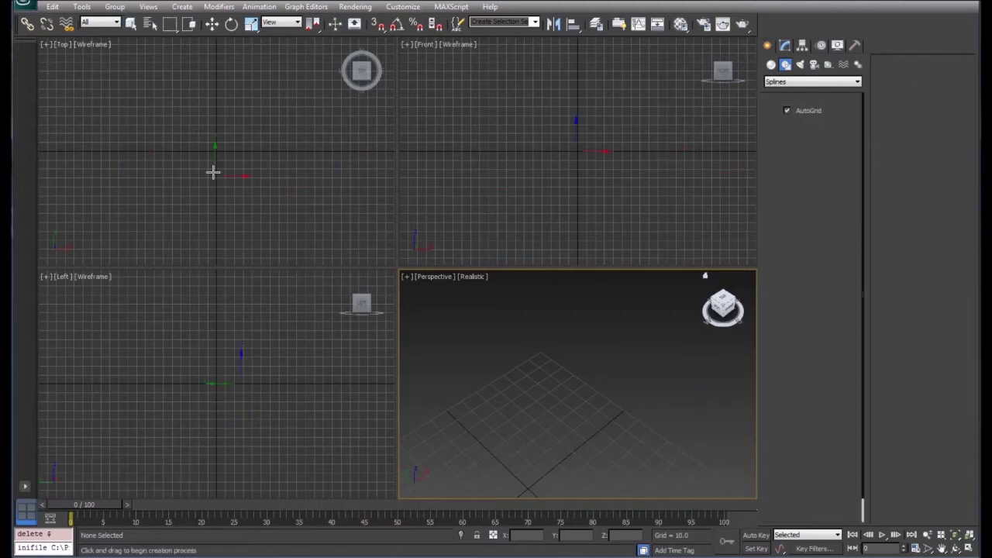
drag(216, 151, 224, 158)
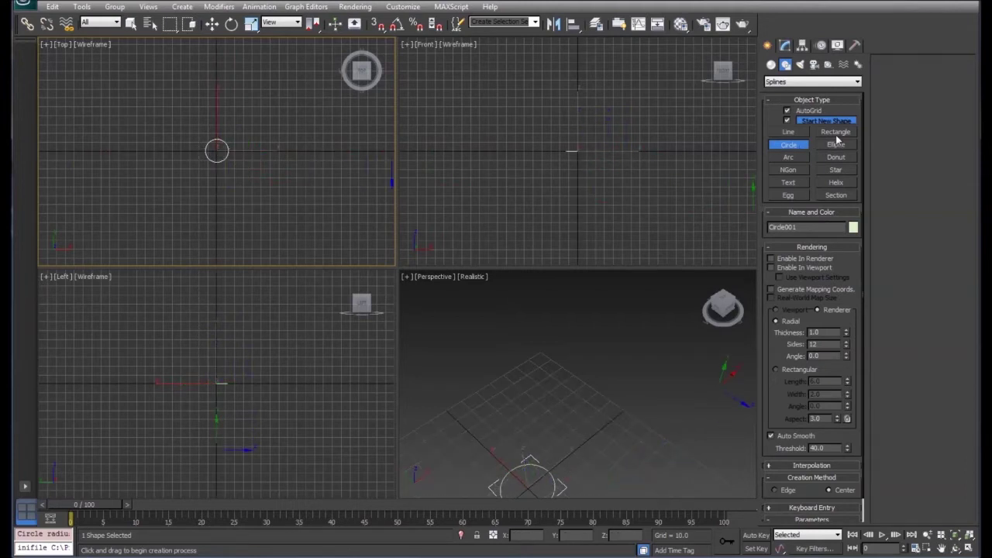
click(787, 120)
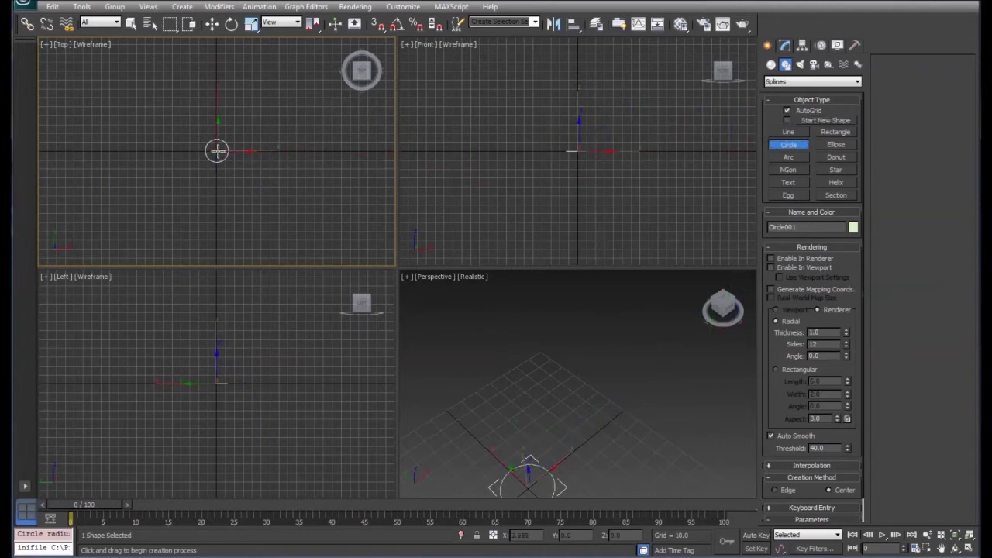
drag(217, 150, 235, 167)
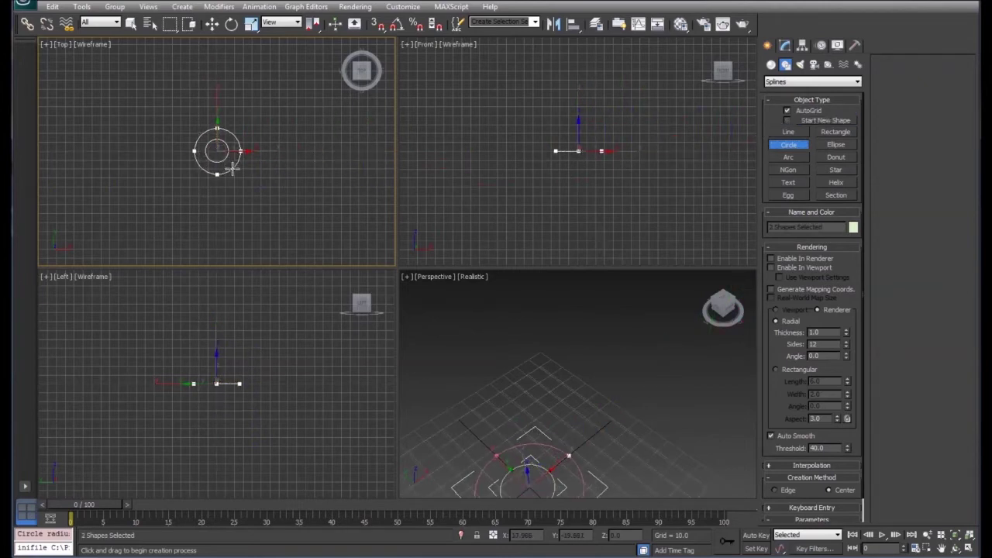
- Add two nested squares centred around the circles in the same shape
click(835, 132)
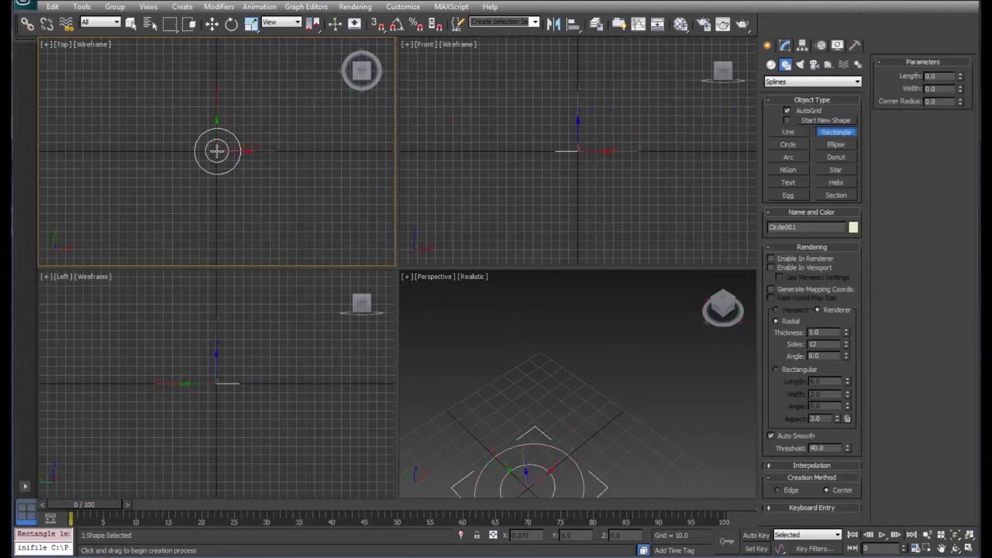
drag(217, 150, 256, 195)
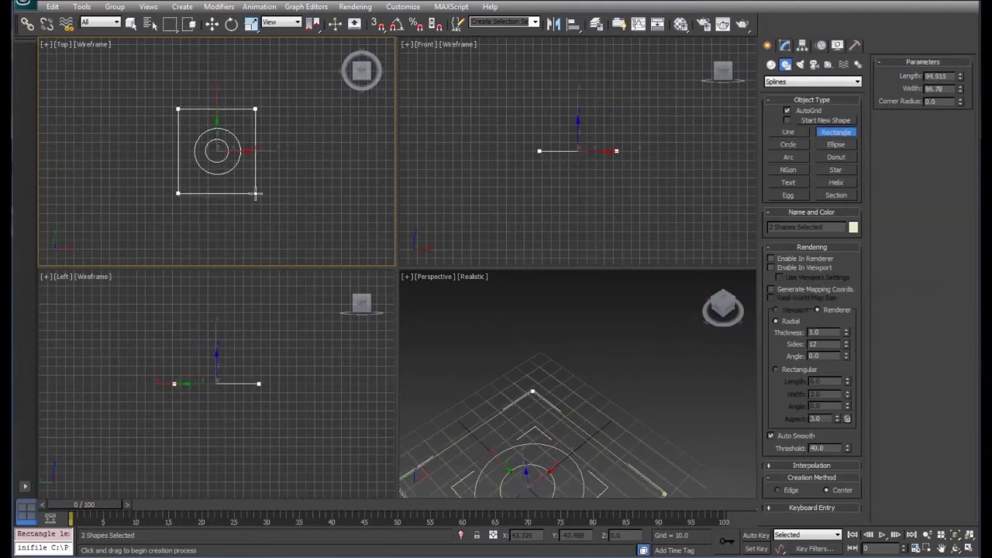
click(832, 134)
click(218, 149)
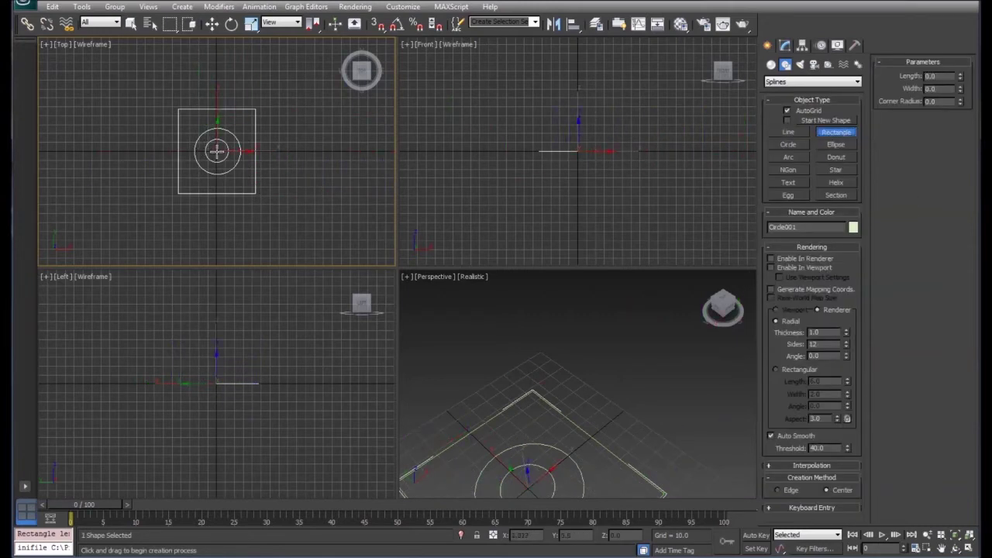
drag(217, 150, 280, 210)
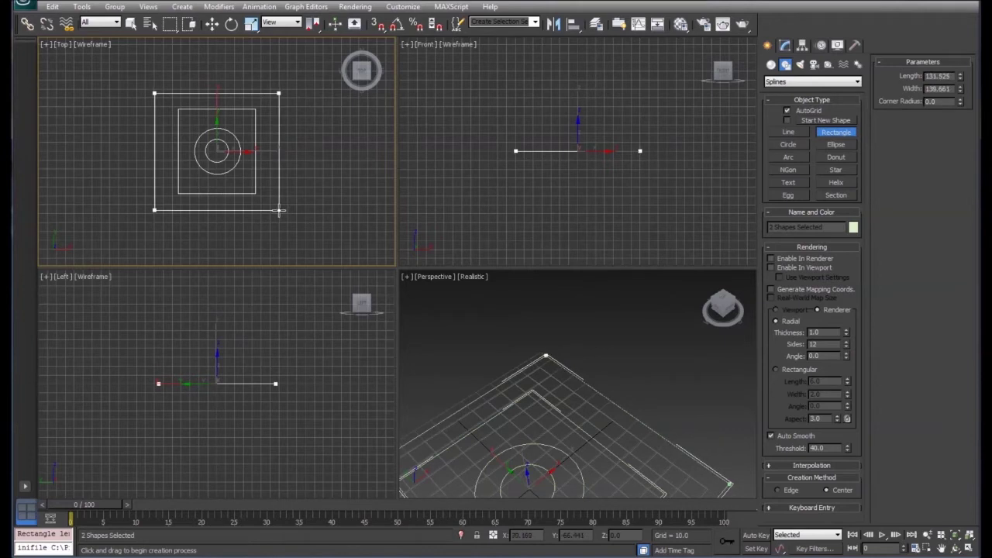
click(785, 45)
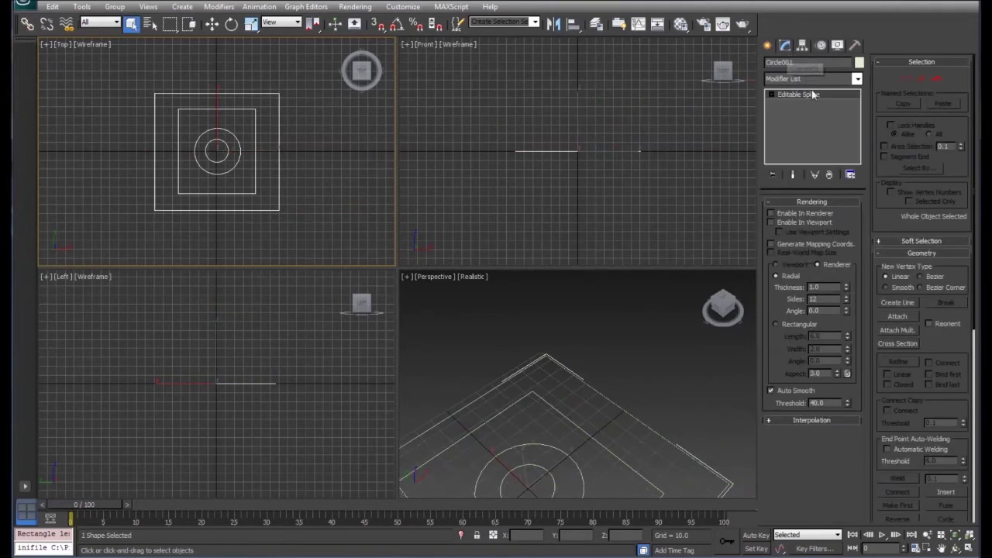
click(856, 78)
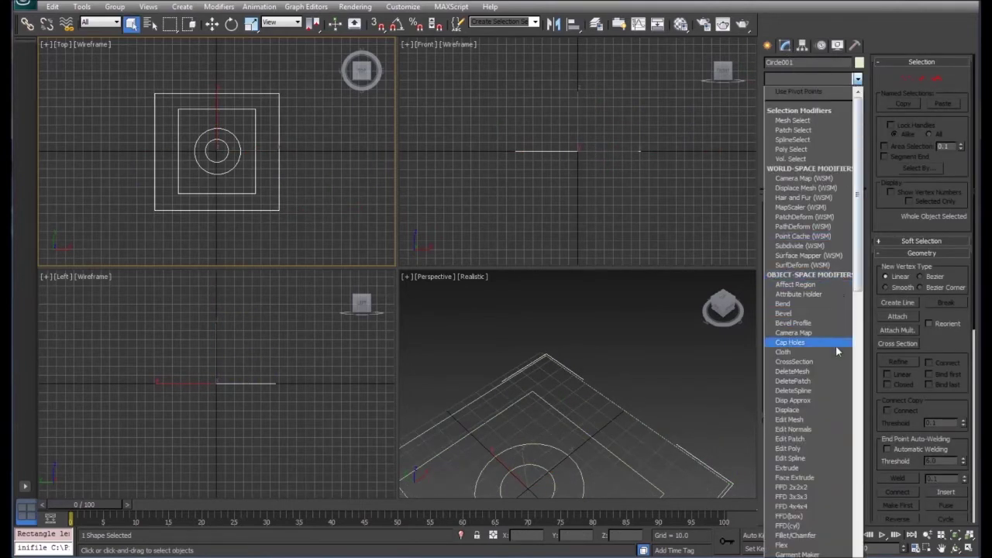
- Apply Extrude at 55.5 and orbit the Perspective view to inspect the frame and tube
click(824, 467)
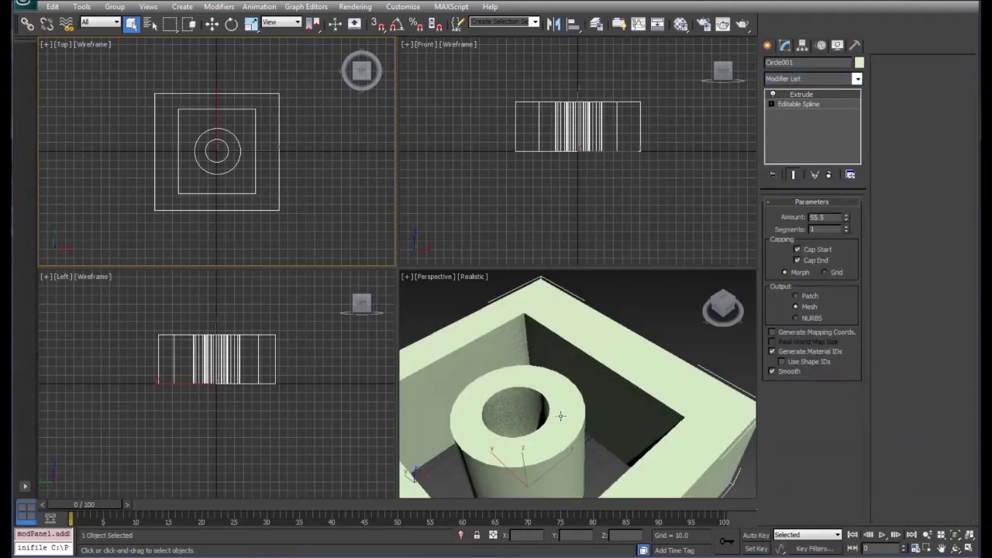
alt+middle_drag(561, 416, 691, 333)
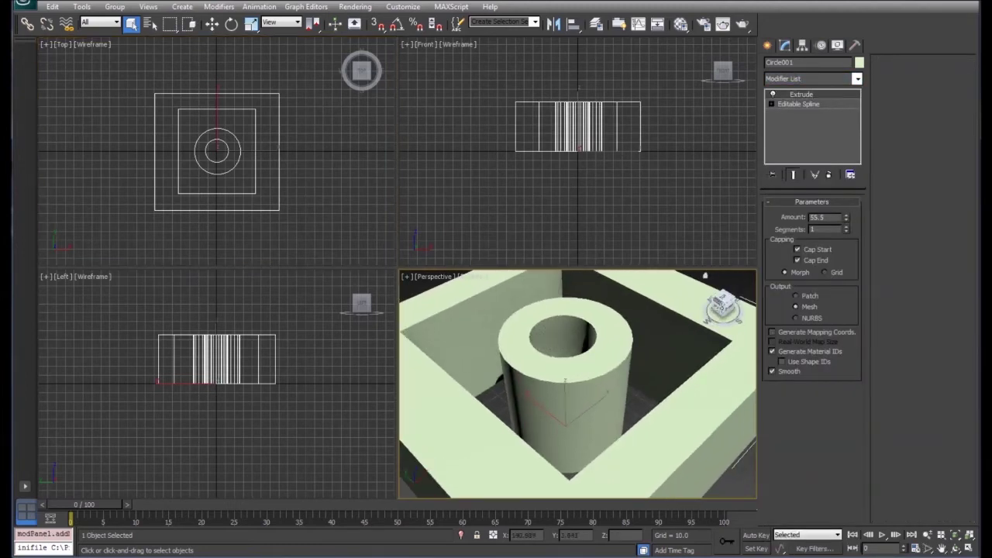
click(723, 303)
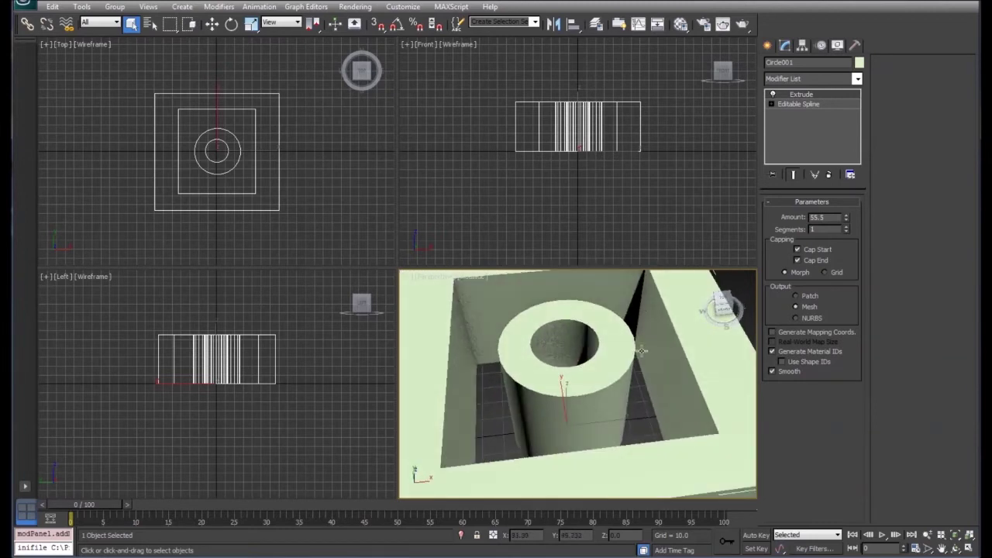
scroll(610, 385, down, 3)
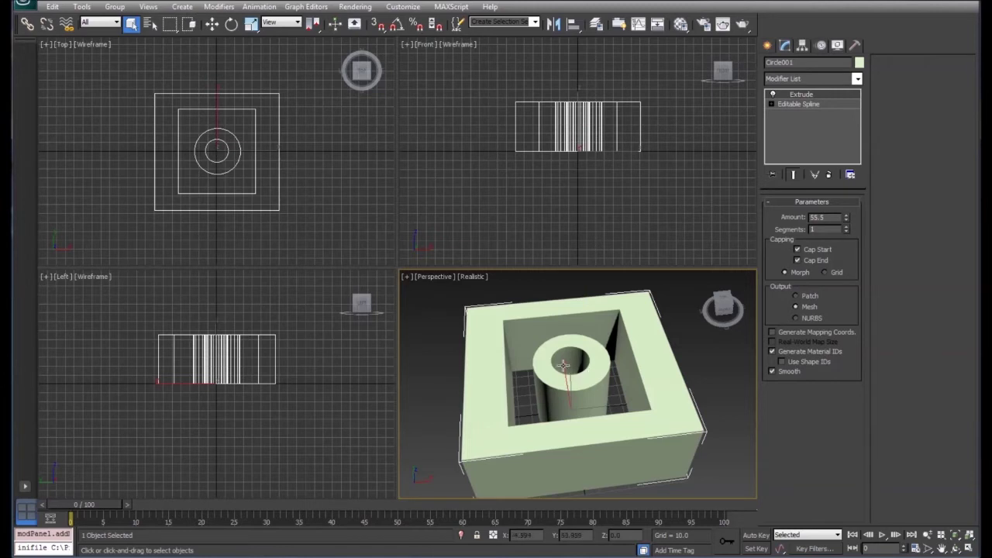
- Add a Bevel modifier directly on the Editable Spline, beneath the Extrude
click(798, 104)
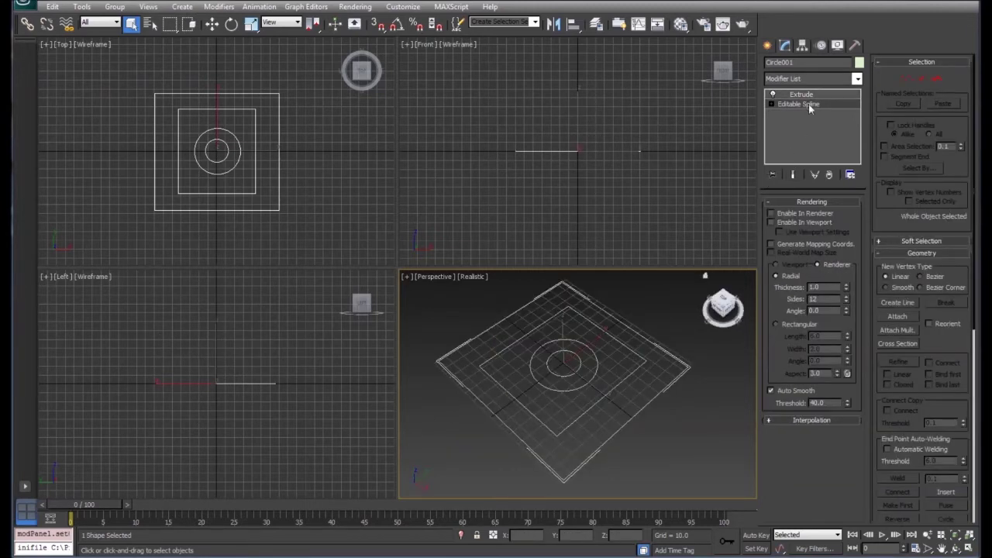
click(857, 79)
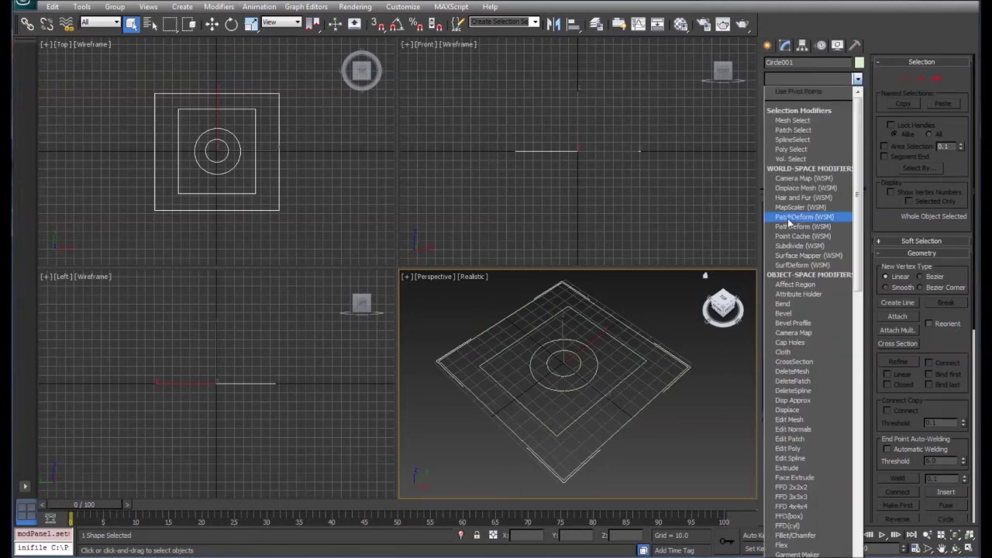
click(785, 314)
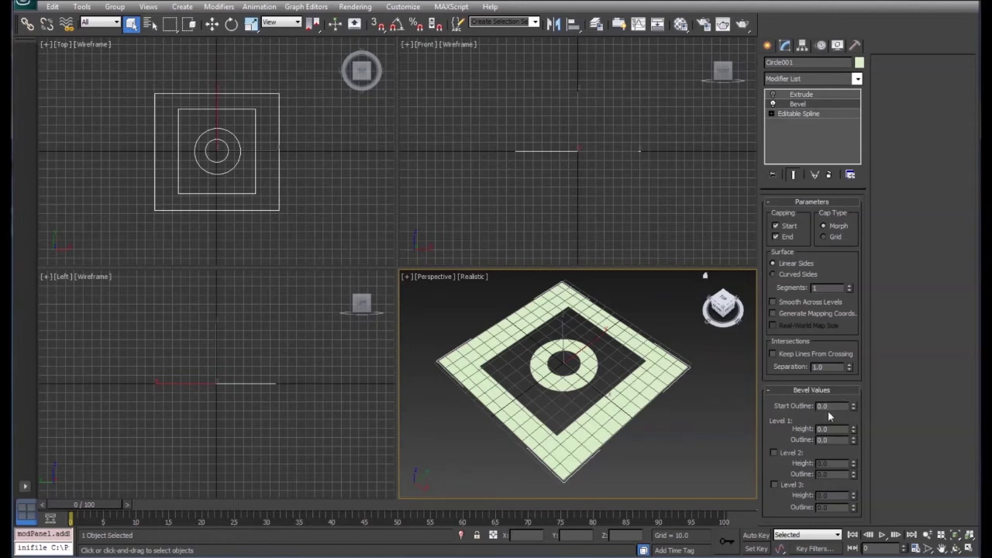
- Set the bevel Start Outline to 1.0 and Level 1 height to 30
mouse_move(850, 407)
mouse_down()
mouse_move(854, 380)
mouse_move(849, 404)
mouse_up()
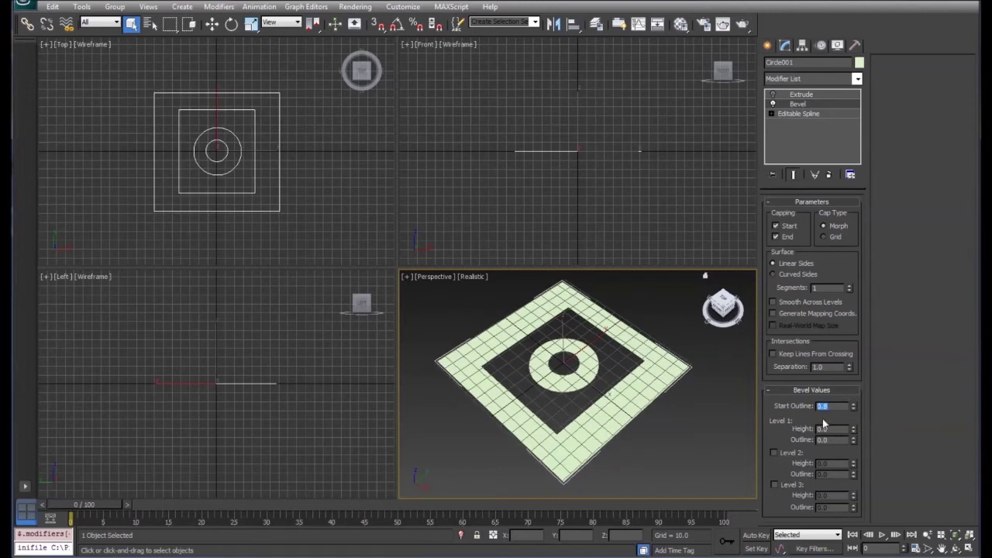
text(1)
key(Return)
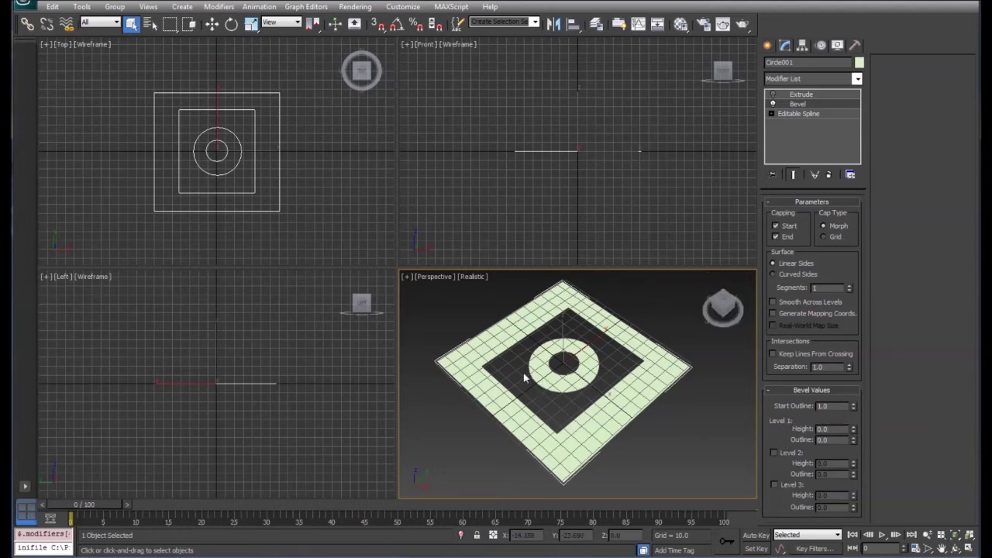
drag(856, 430, 855, 391)
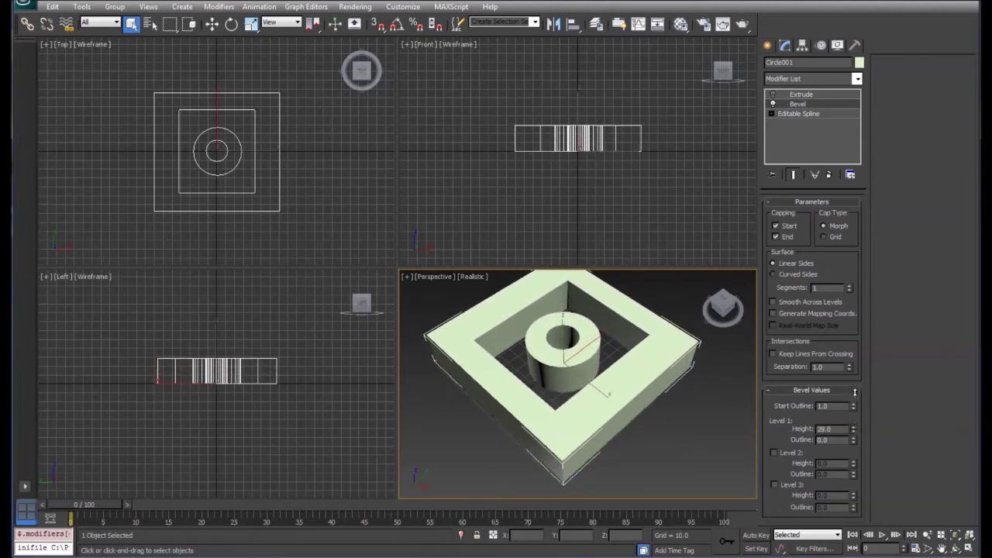
drag(835, 428, 807, 434)
text(30)
key(Return)
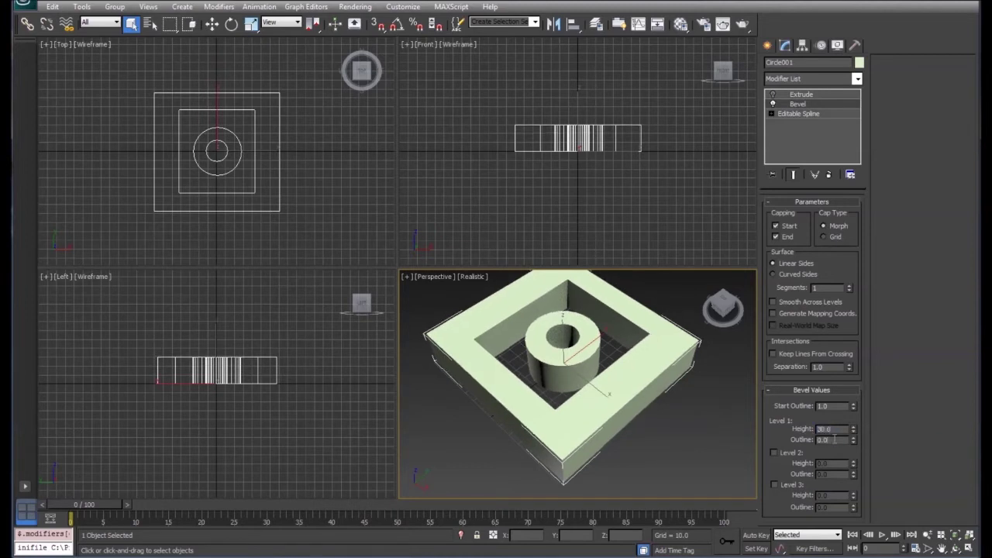
- Enable bevel Level 2 with height 60 and Level 3 with height 90
click(774, 452)
double_click(823, 463)
text(60)
key(Return)
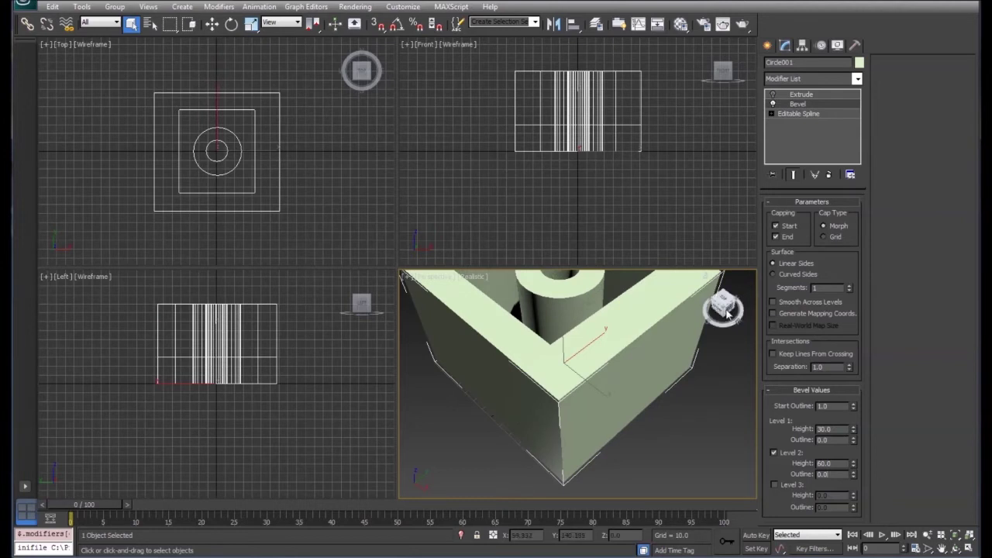
click(774, 484)
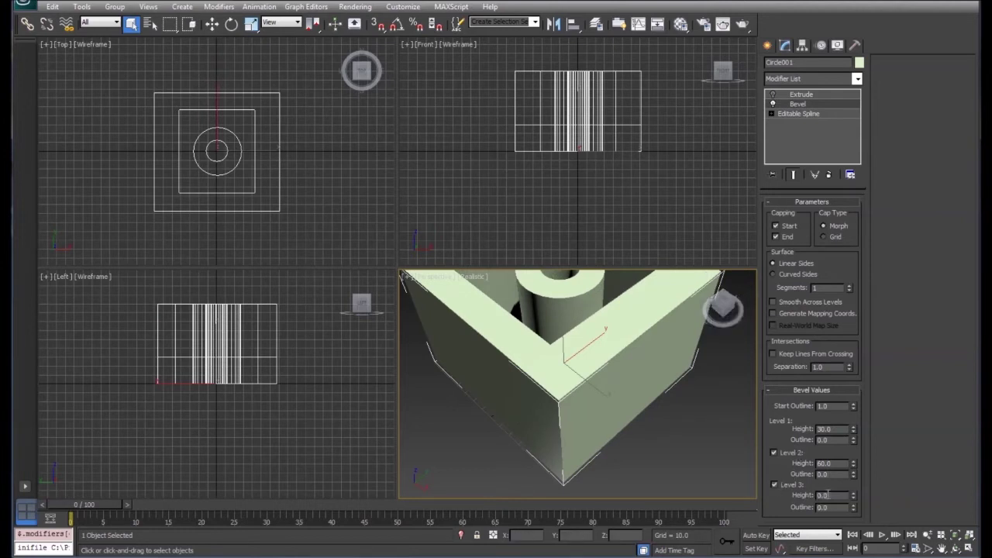
drag(828, 494, 811, 495)
text(90)
key(Return)
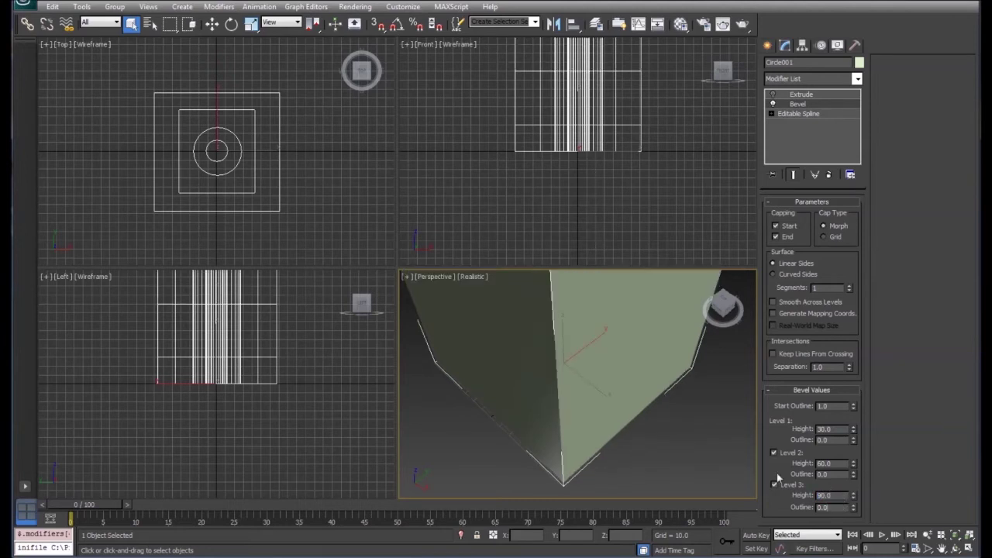
- Deselect, zoom to fit, and orbit to inspect the tiered hollow block
click(706, 373)
key(z)
alt+middle_drag(706, 373, 692, 418)
click(728, 310)
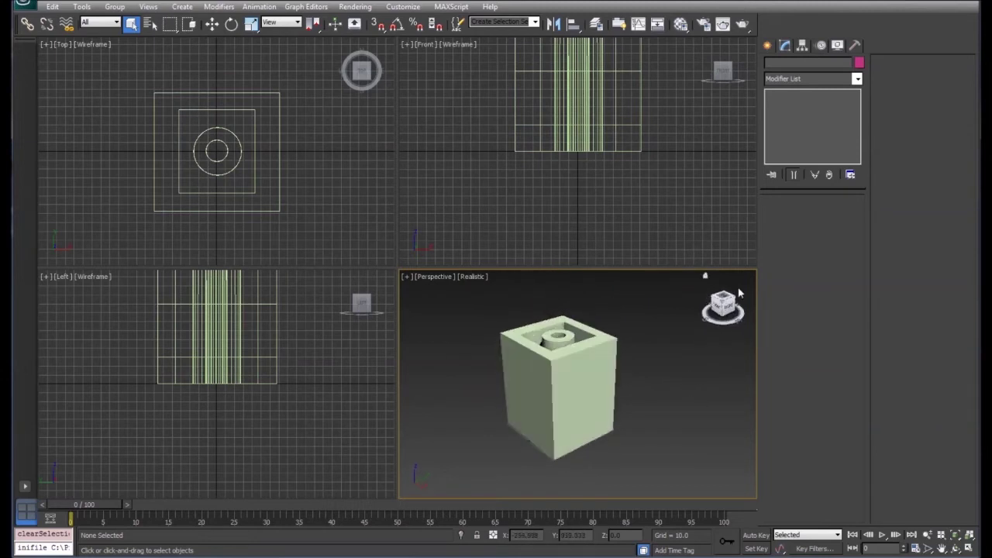
- Set Circle001's Bevel outlines to 10.8, 34.4 and -31.0 for levels 1–3 to flare the block
click(585, 325)
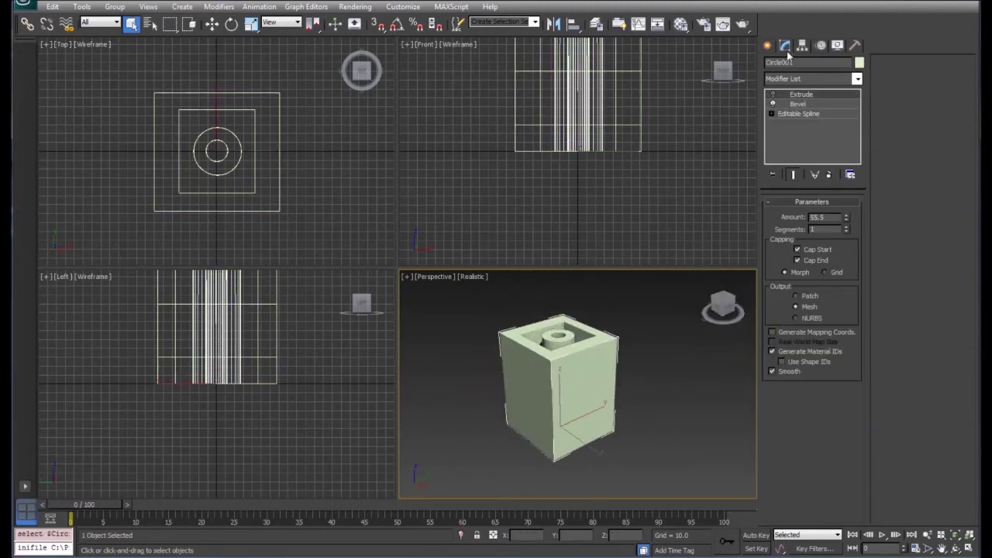
click(801, 107)
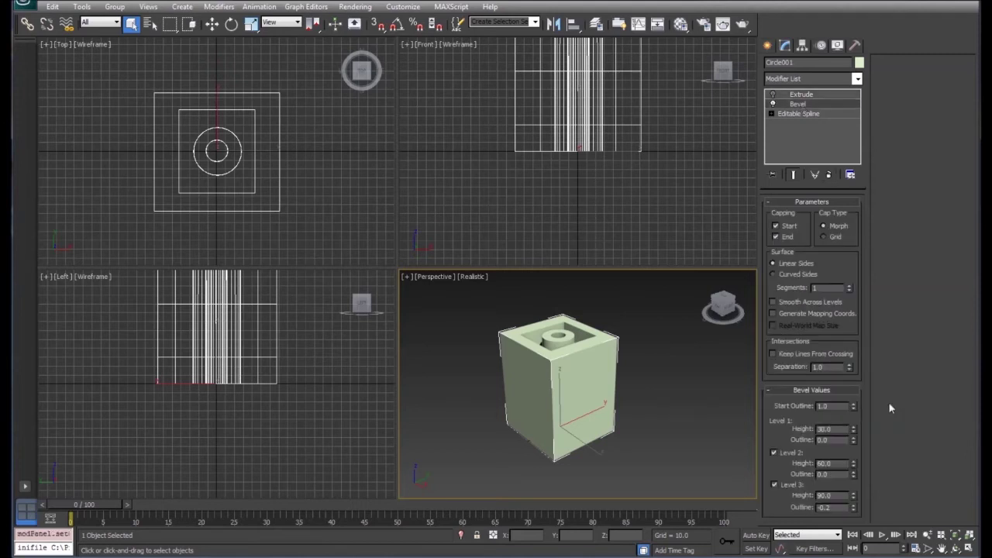
drag(853, 438, 856, 405)
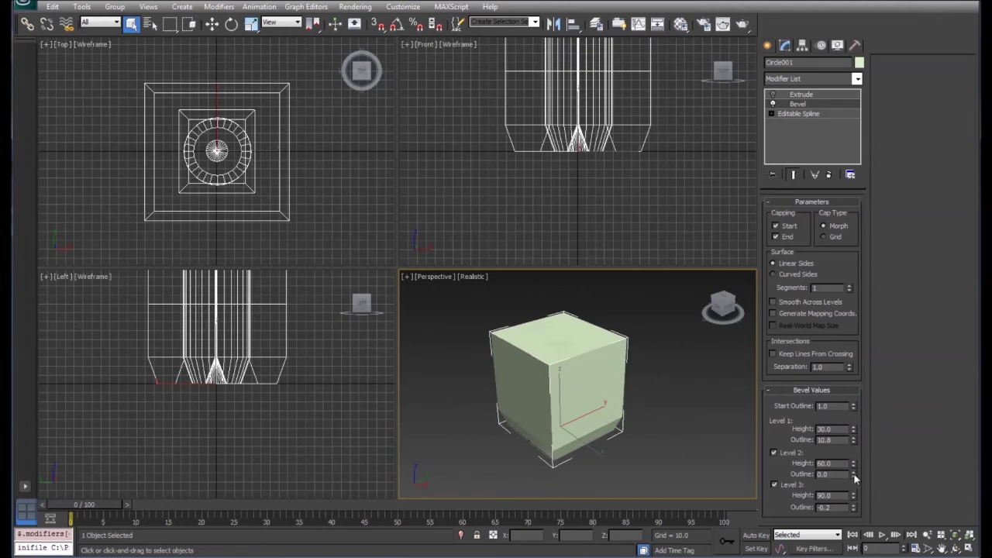
drag(855, 478, 852, 452)
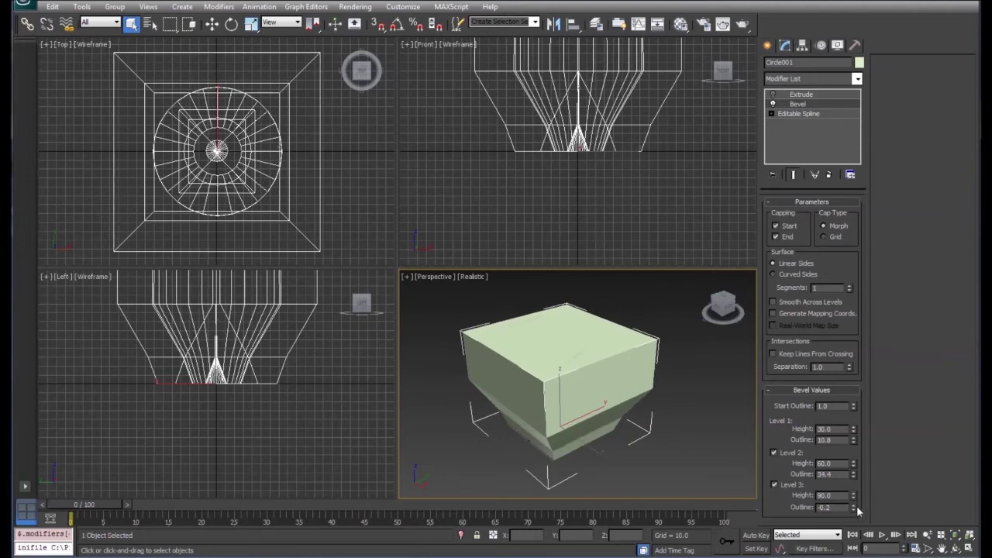
drag(853, 508, 854, 542)
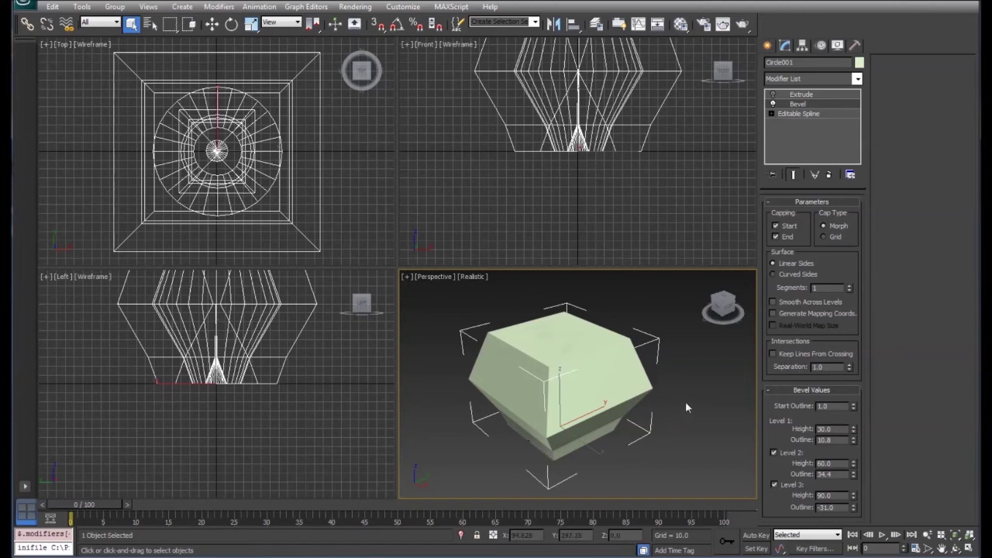
key(F4)
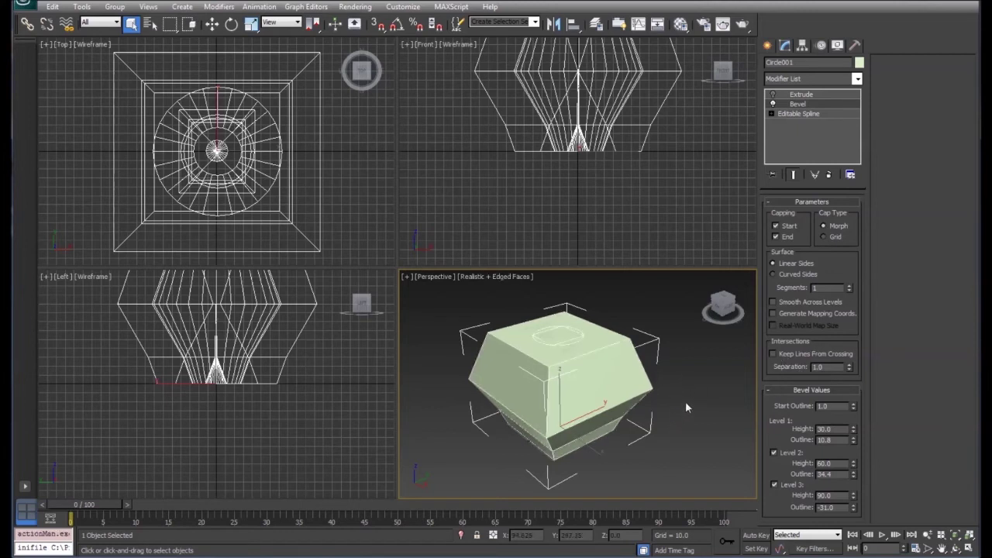
- Enable Keep Lines From Crossing on the Bevel with a Separation of 49.039
click(721, 299)
mouse_move(721, 303)
mouse_down()
mouse_move(713, 275)
mouse_move(719, 301)
mouse_up()
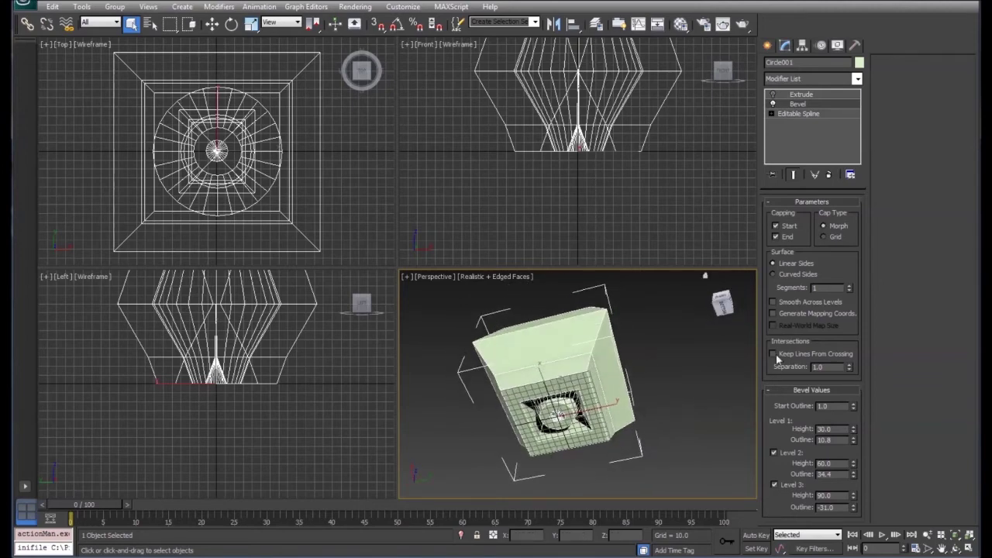
click(773, 353)
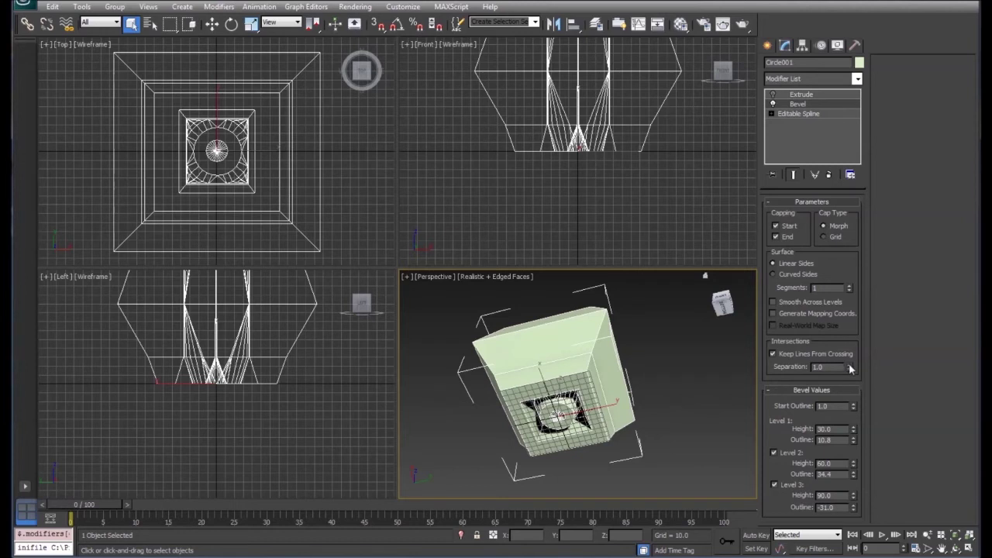
drag(850, 369, 849, 162)
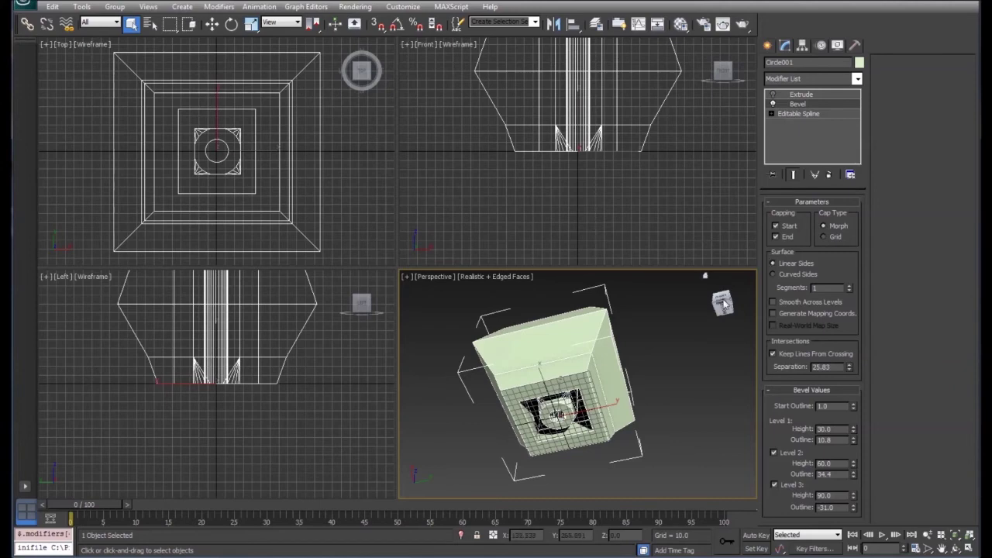
drag(723, 305, 721, 305)
drag(851, 370, 843, 313)
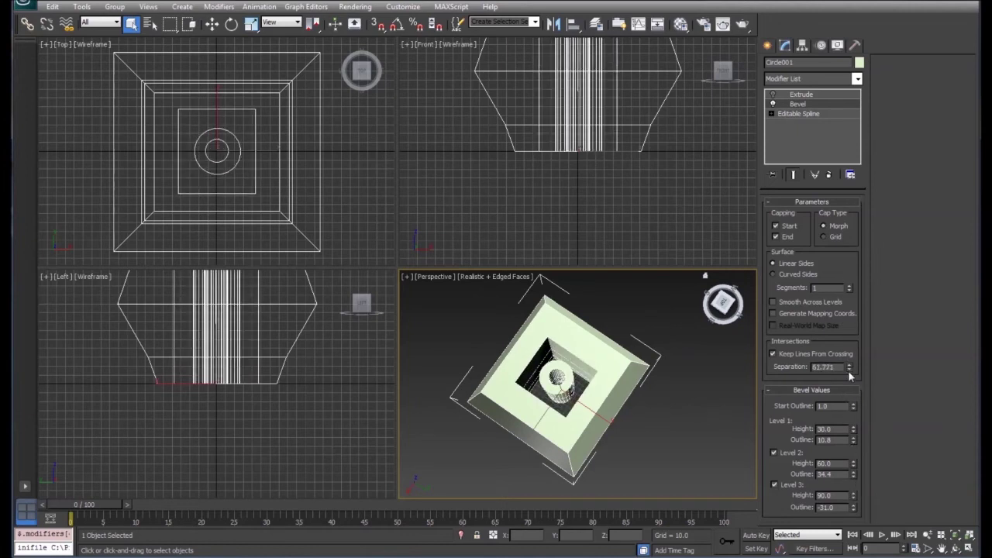
drag(850, 381, 852, 383)
mouse_move(728, 307)
mouse_down()
mouse_move(737, 286)
mouse_move(722, 302)
mouse_move(726, 294)
mouse_up()
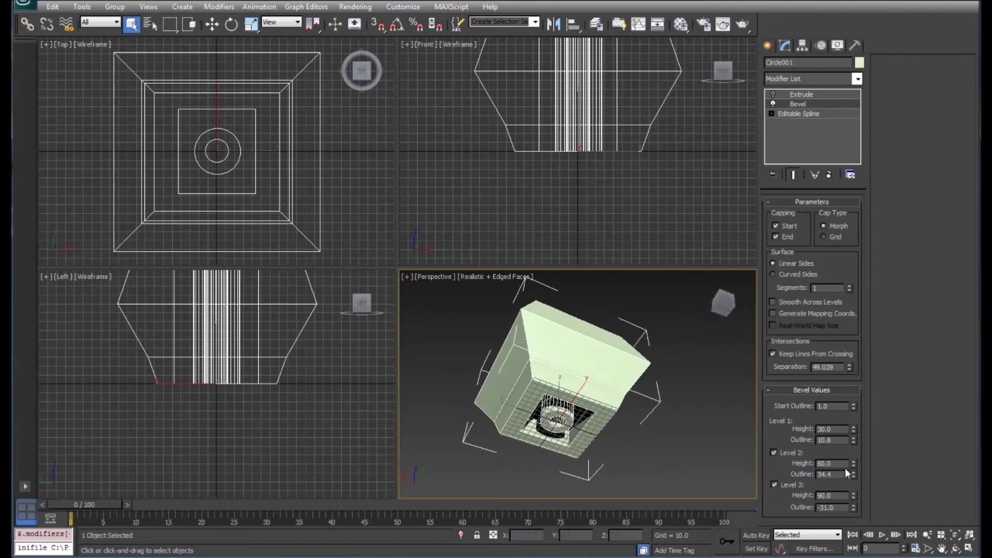
- Retune the Bevel level outlines to 32.2, -28.0 and -18.2, then return to the Editable Spline
drag(853, 474, 856, 548)
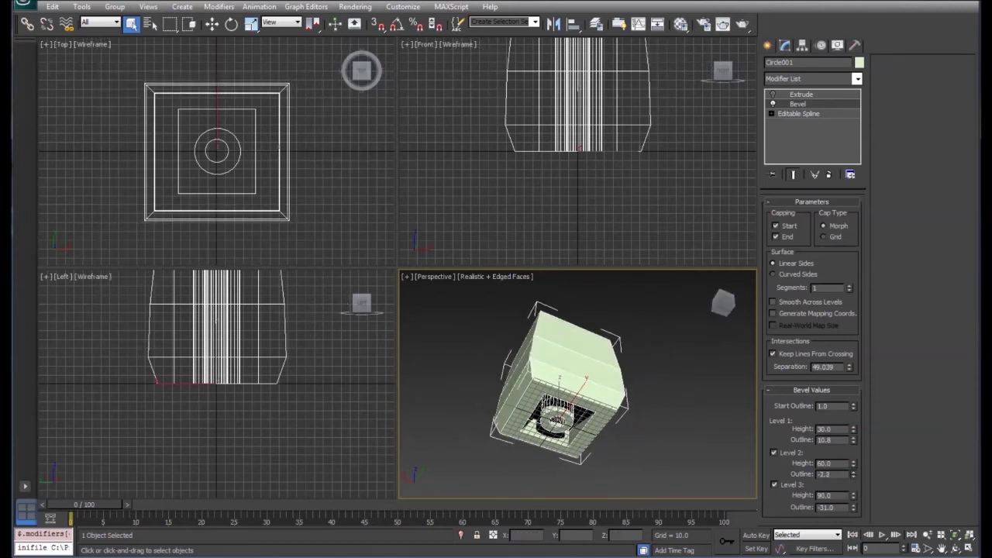
text(-21.2)
key(Return)
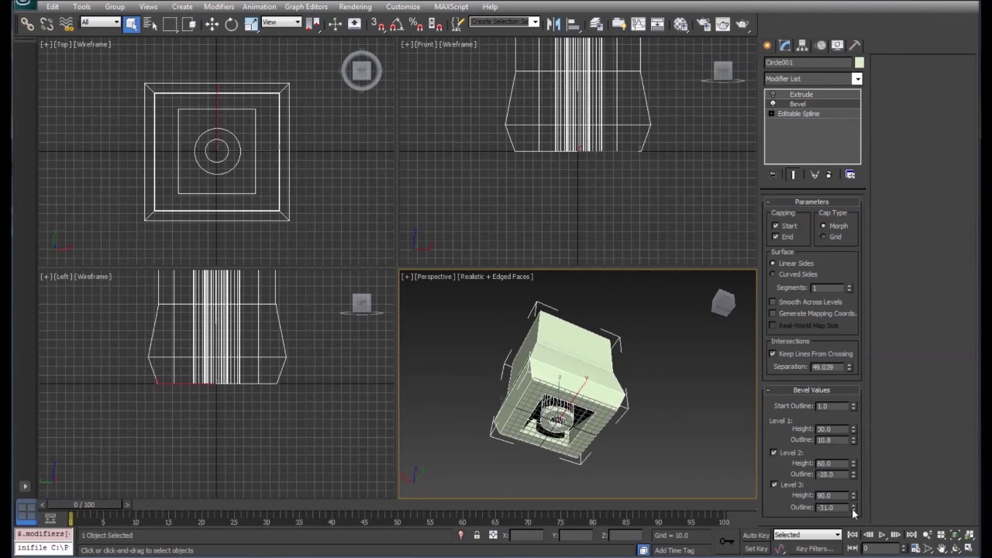
drag(853, 512, 858, 509)
drag(852, 439, 848, 375)
drag(722, 303, 728, 324)
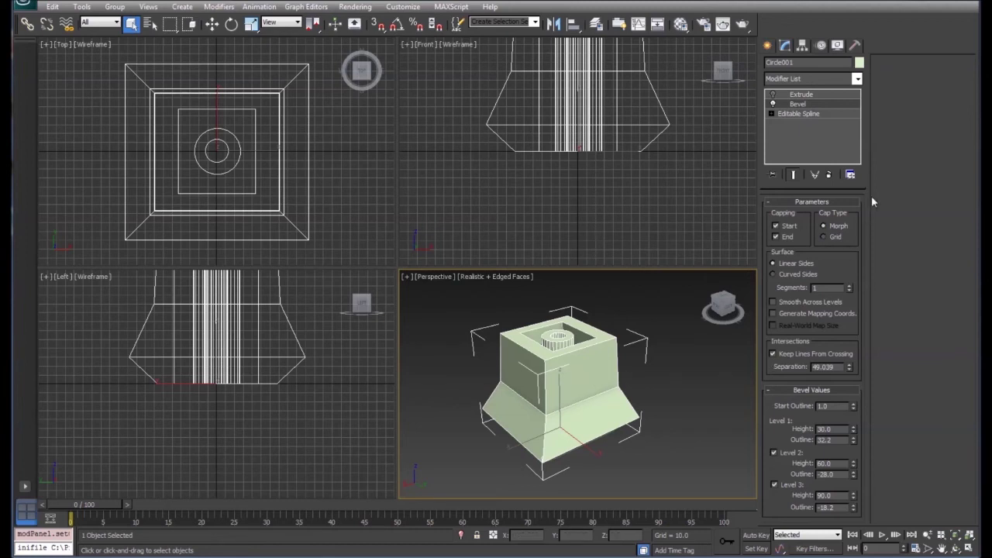
click(788, 116)
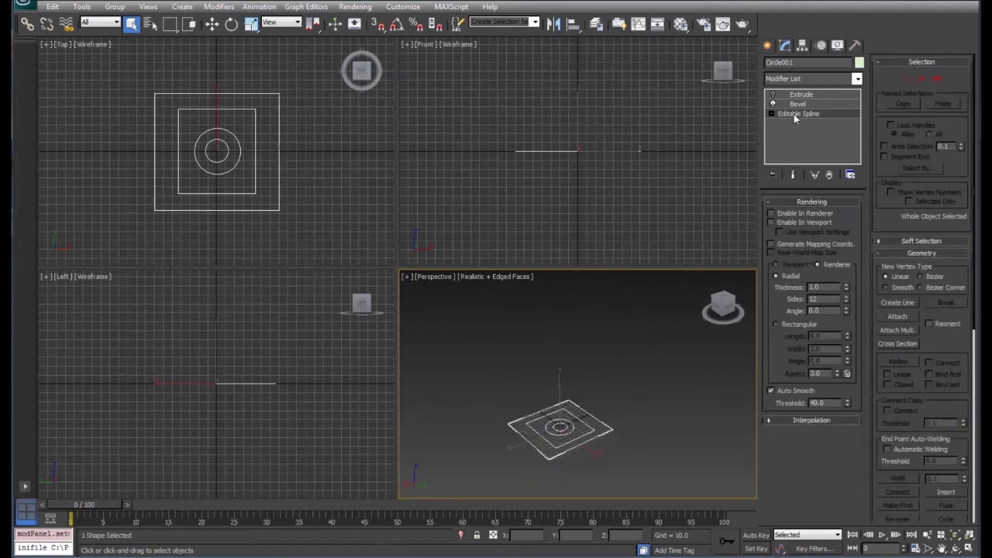
- Skew the outer square by moving its bottom-left and top-right vertices
click(908, 79)
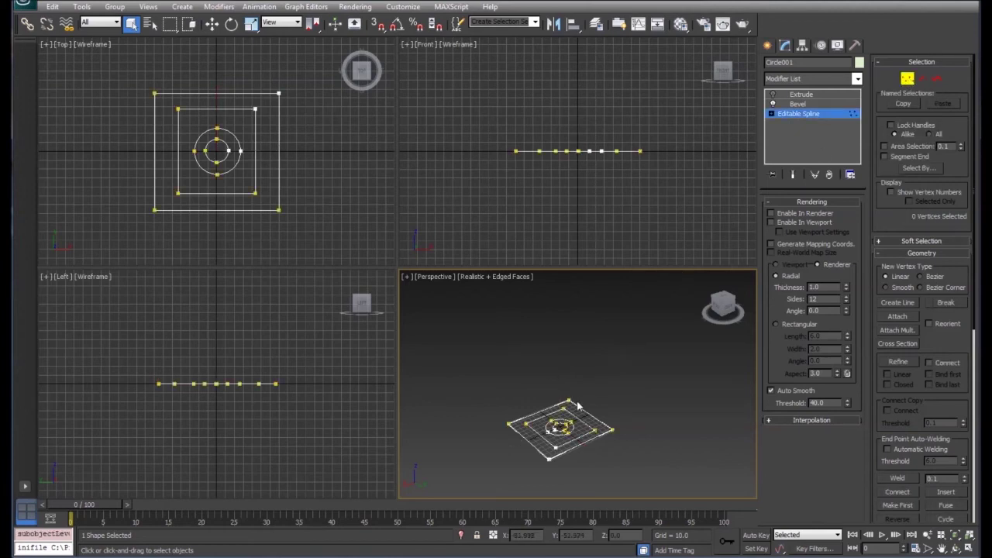
click(569, 399)
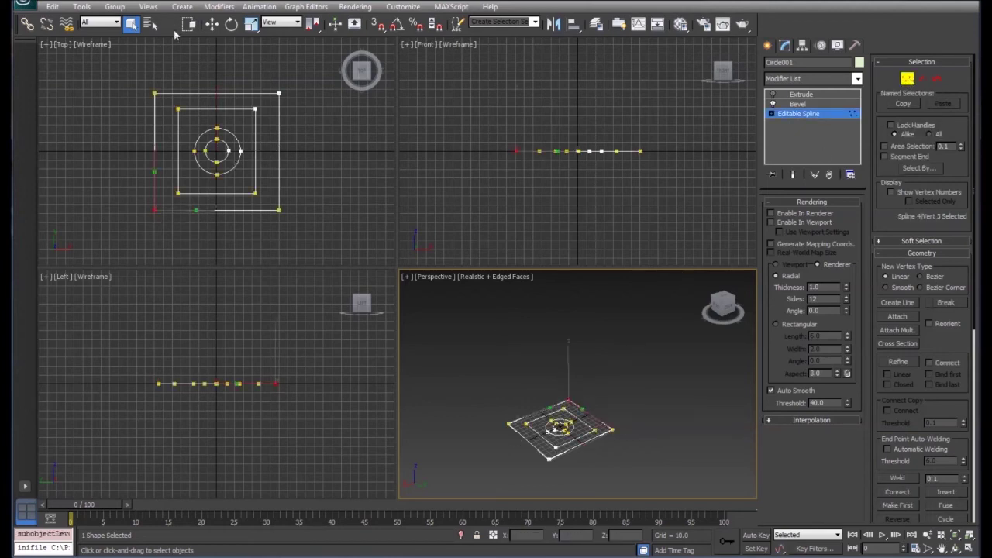
key(w)
drag(564, 404, 615, 430)
click(548, 458)
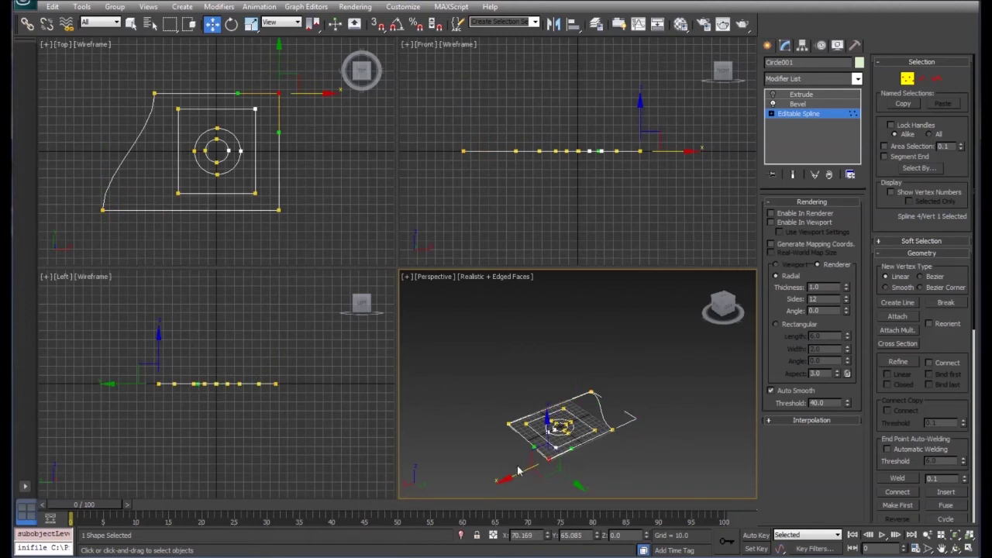
drag(524, 473, 497, 482)
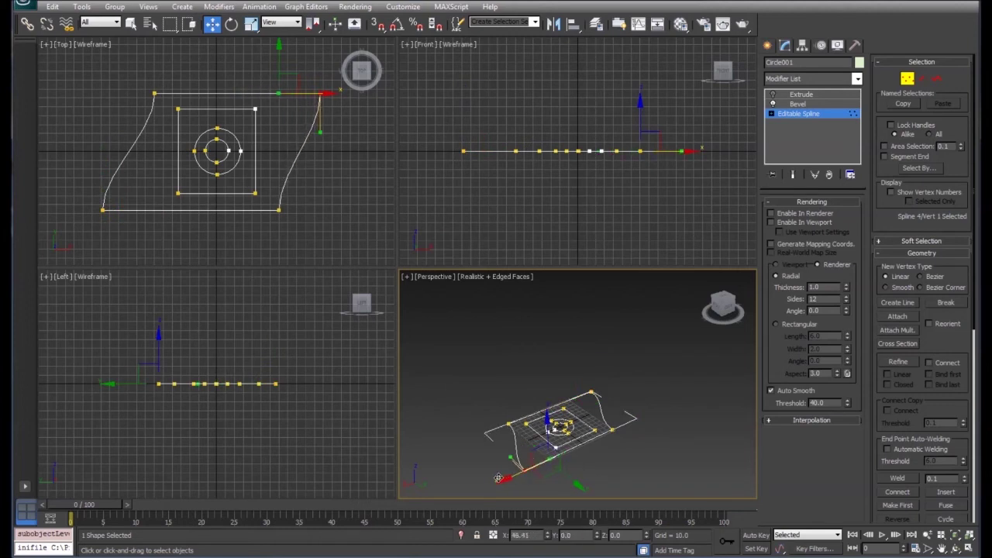
- Bend the inner square's bottom and top edges by moving its vertices, then return to Bevel
click(524, 425)
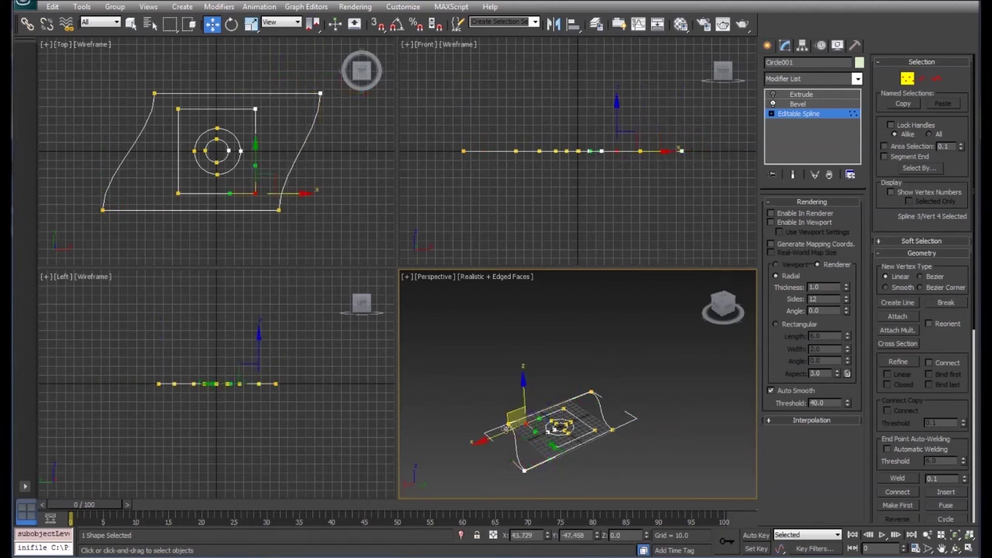
drag(544, 438, 547, 443)
click(593, 428)
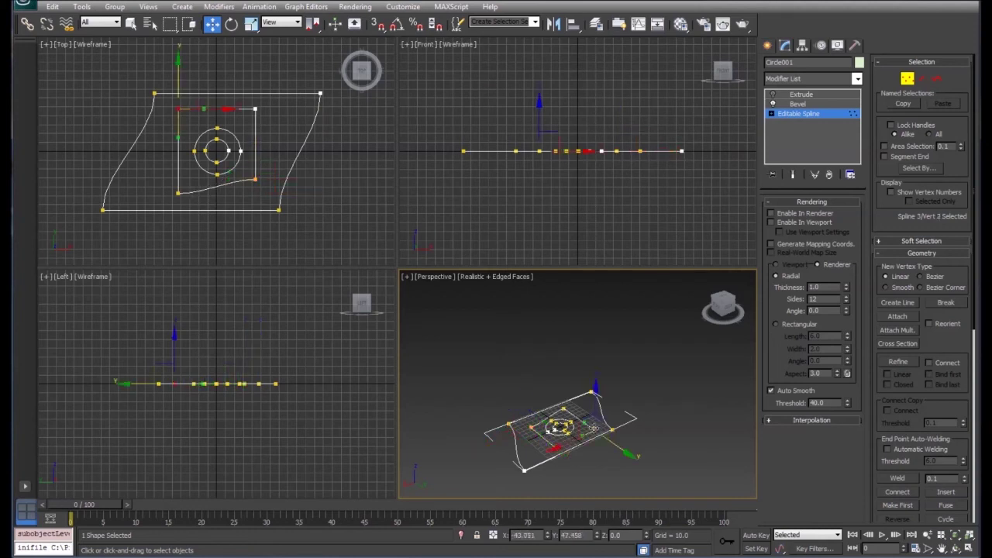
drag(617, 446, 606, 442)
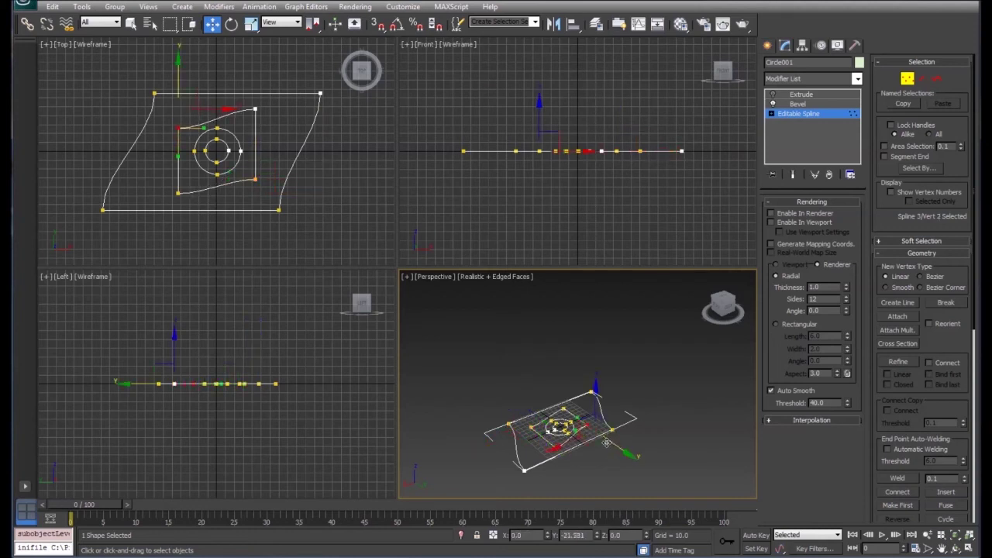
click(668, 448)
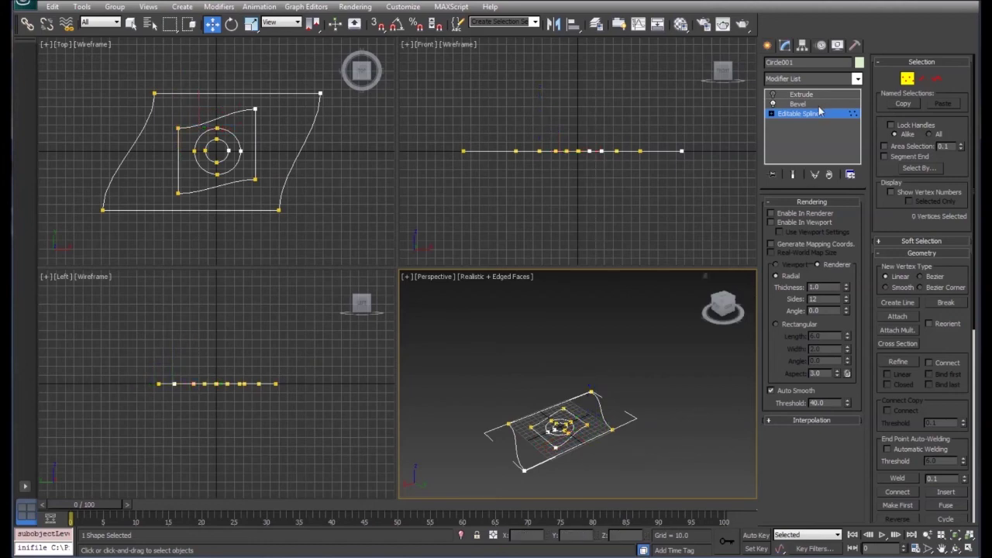
click(908, 78)
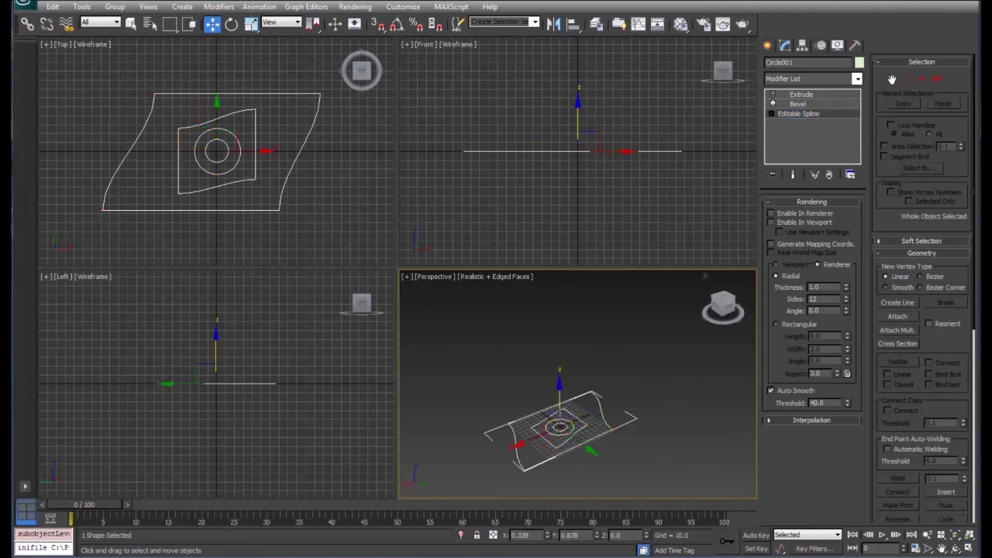
click(823, 106)
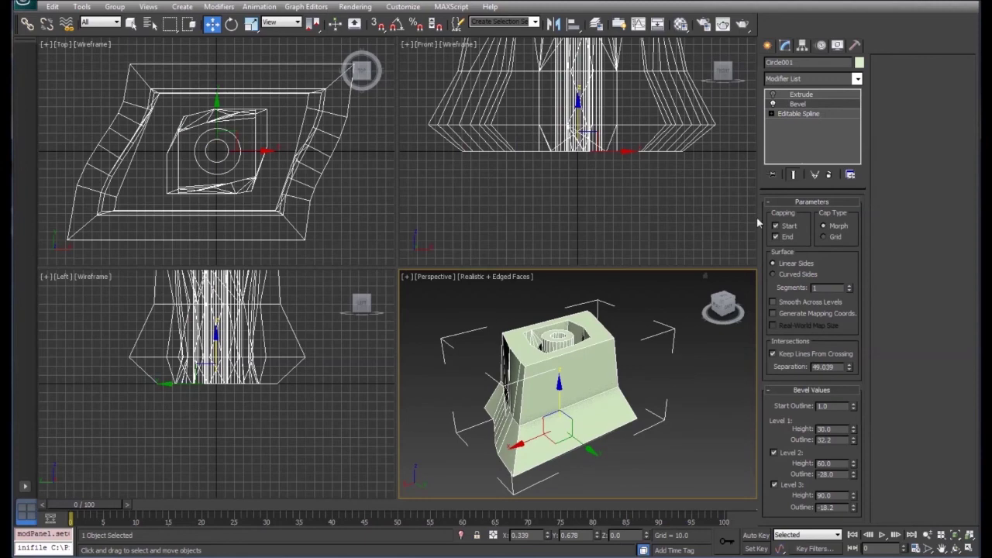
- Delete the Extrude modifier from Circle001's stack
mouse_move(734, 304)
mouse_down()
mouse_move(742, 349)
mouse_move(733, 302)
mouse_move(722, 313)
mouse_up()
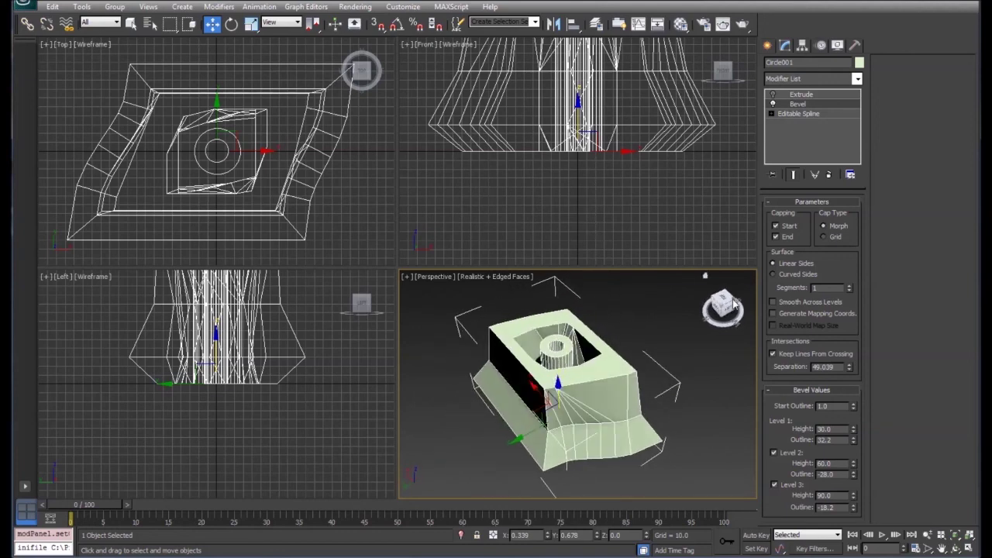
key(F4)
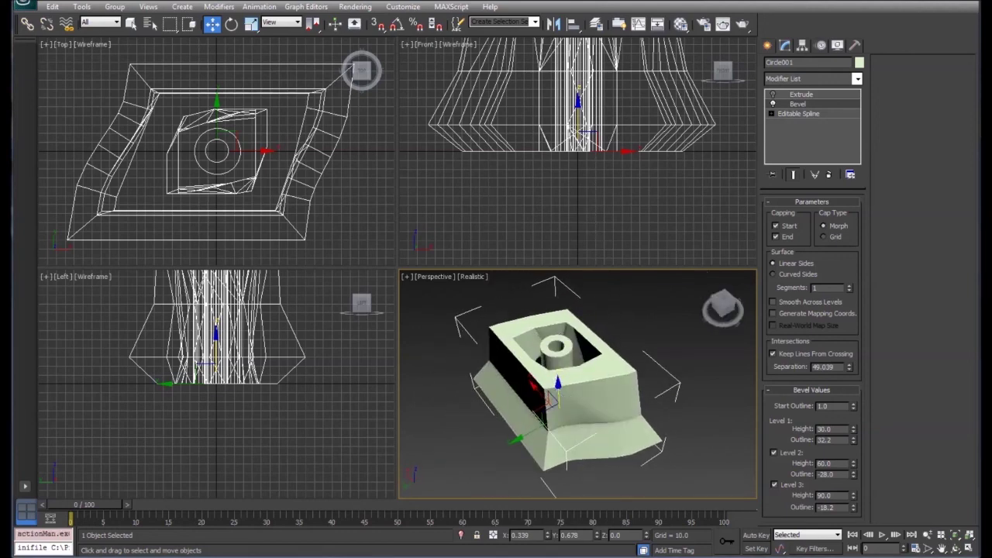
right_click(812, 92)
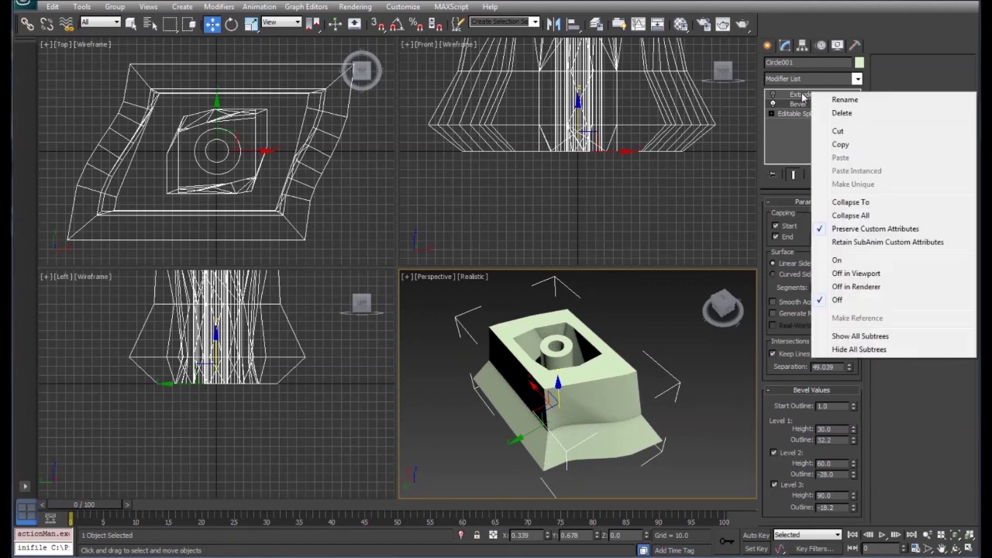
click(800, 95)
right_click(800, 96)
click(828, 116)
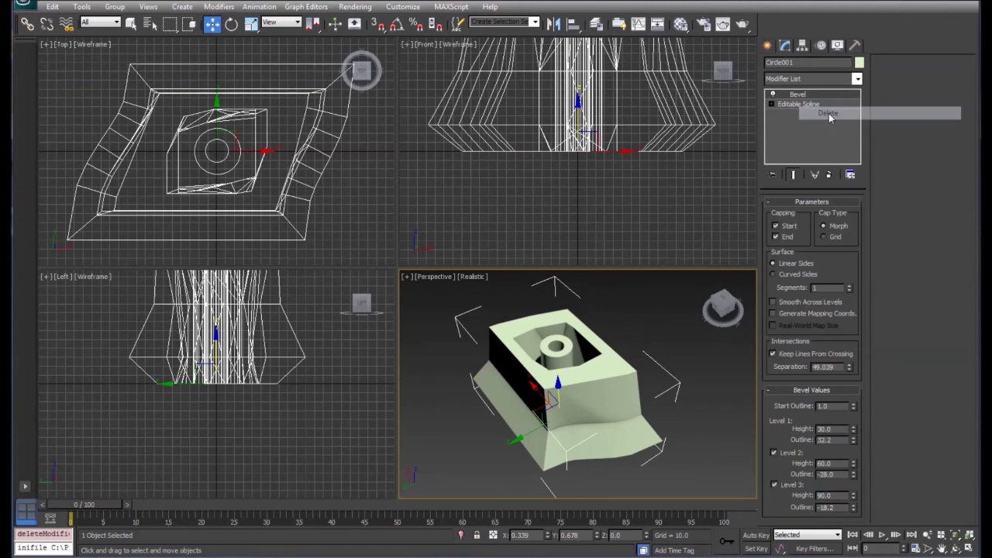
- Add a Twist modifier above Bevel from the Modifier List
click(856, 80)
scroll(857, 147, up, 3)
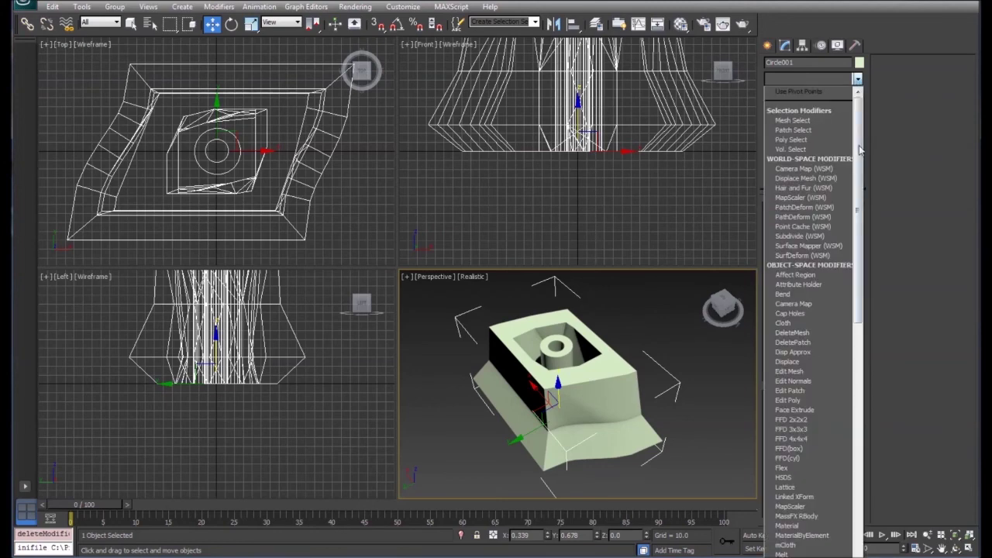
drag(866, 192, 864, 384)
click(817, 497)
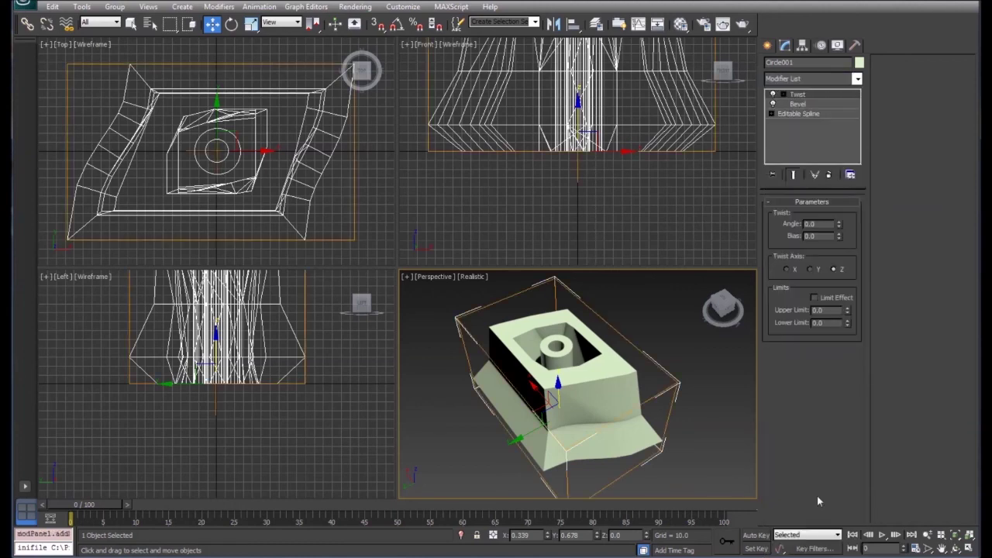